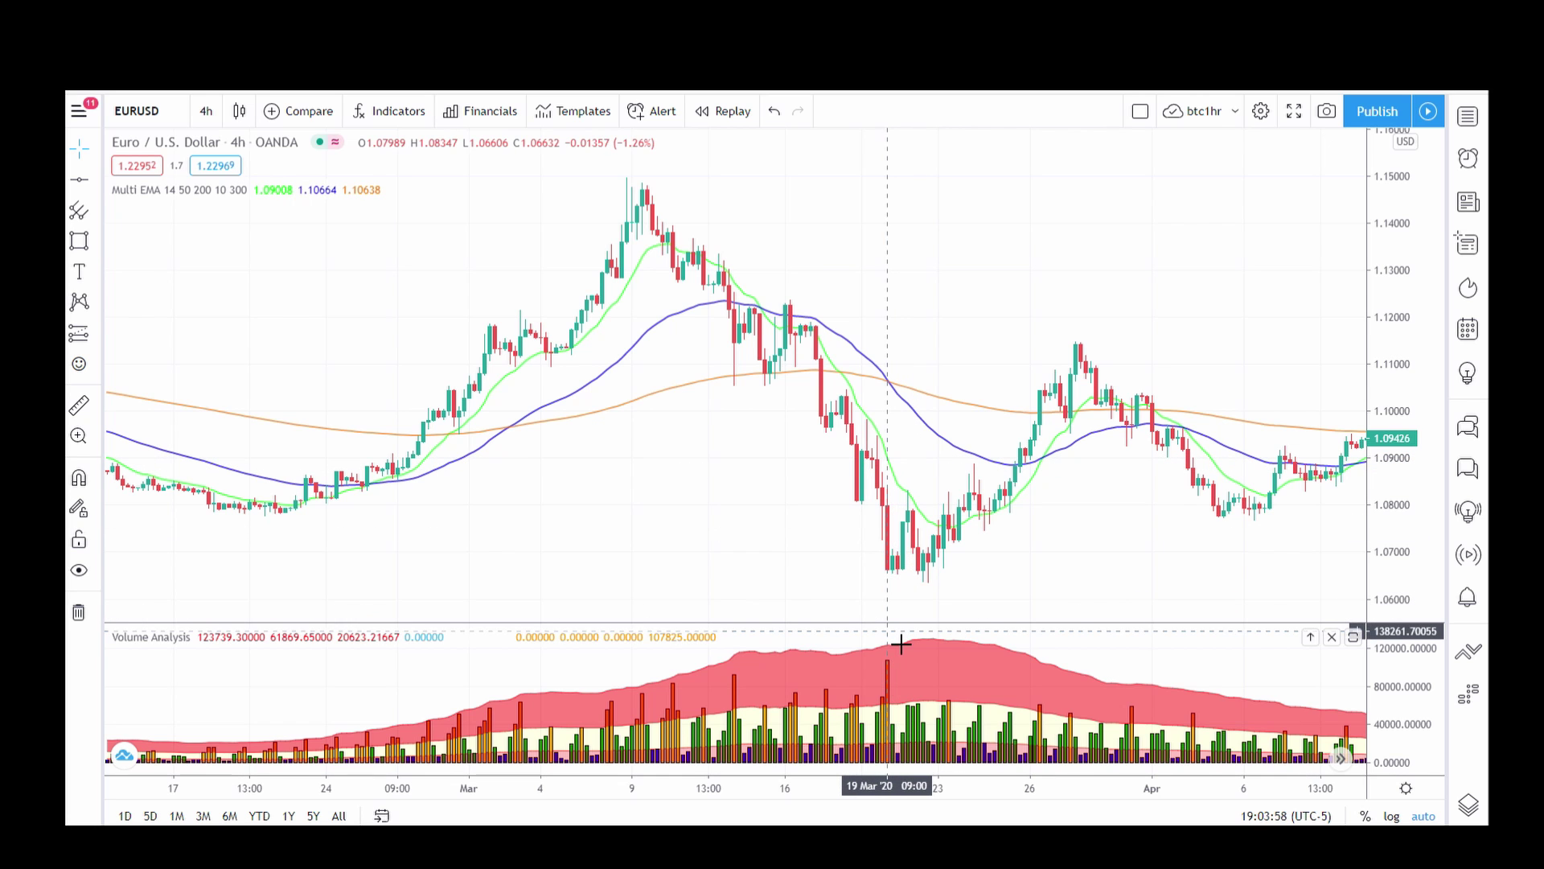
Look over the wider EURUSD history on the 4-hour chart and switch the chart to the 1 day interval
scroll(903, 608, down, 5)
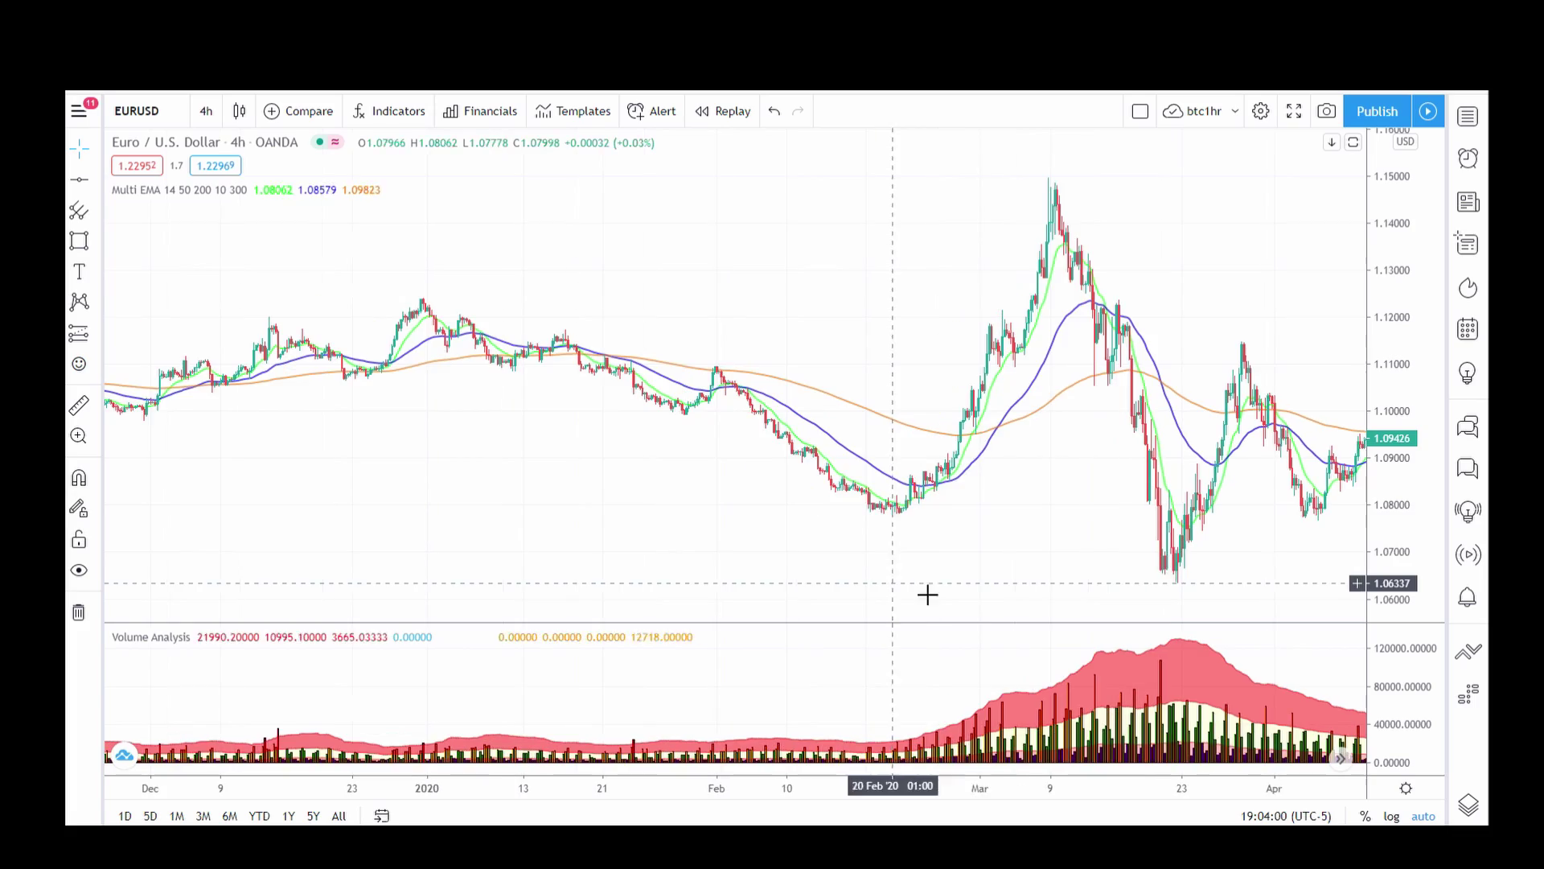
scroll(1175, 589, down, 10)
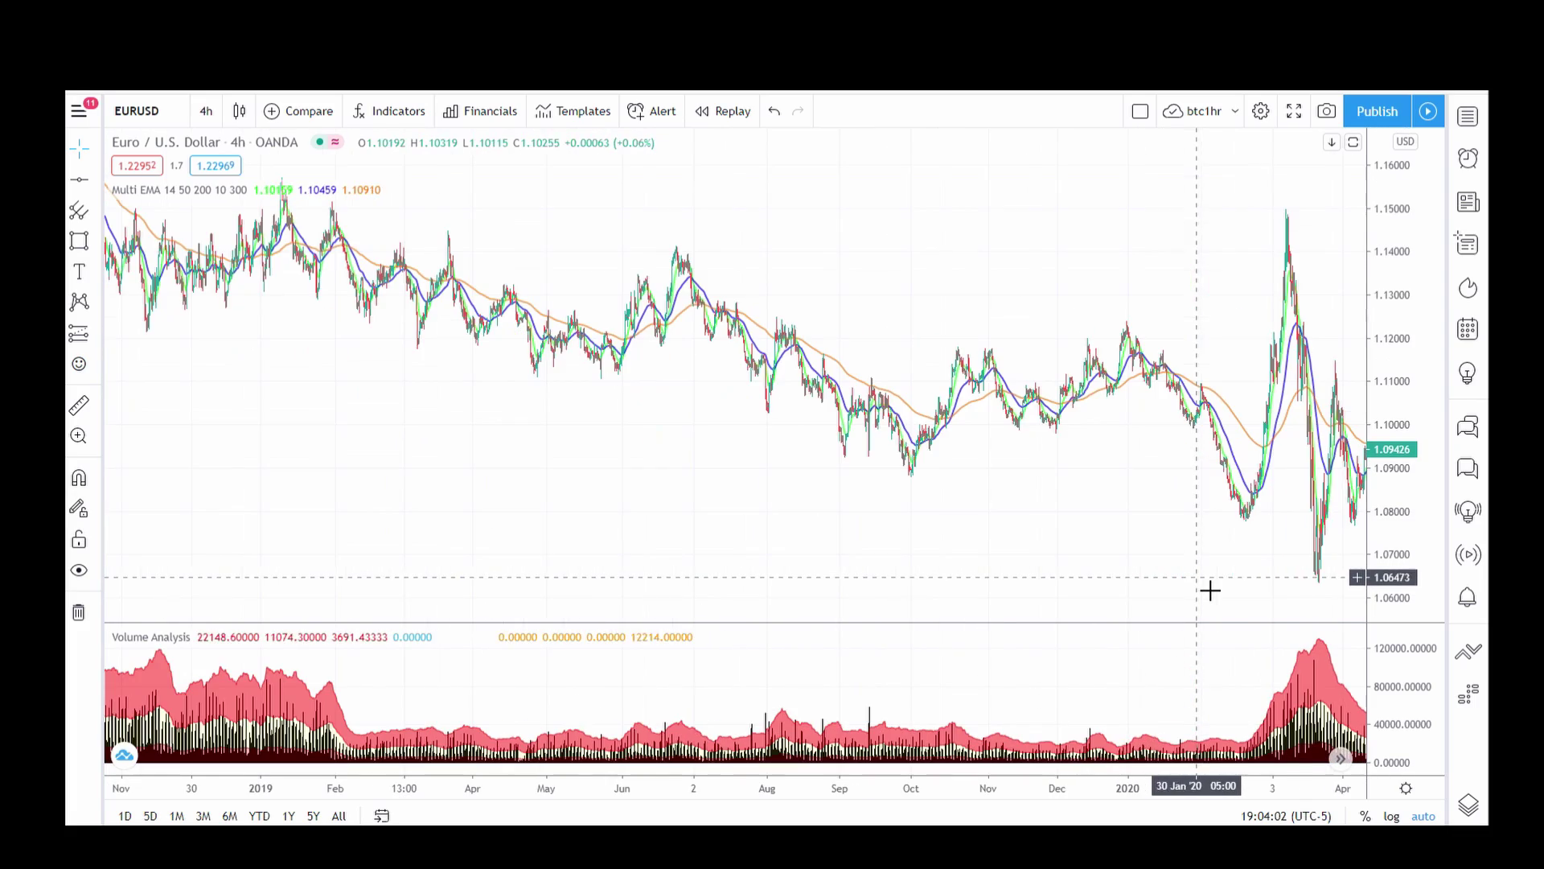
scroll(1120, 569, down, 5)
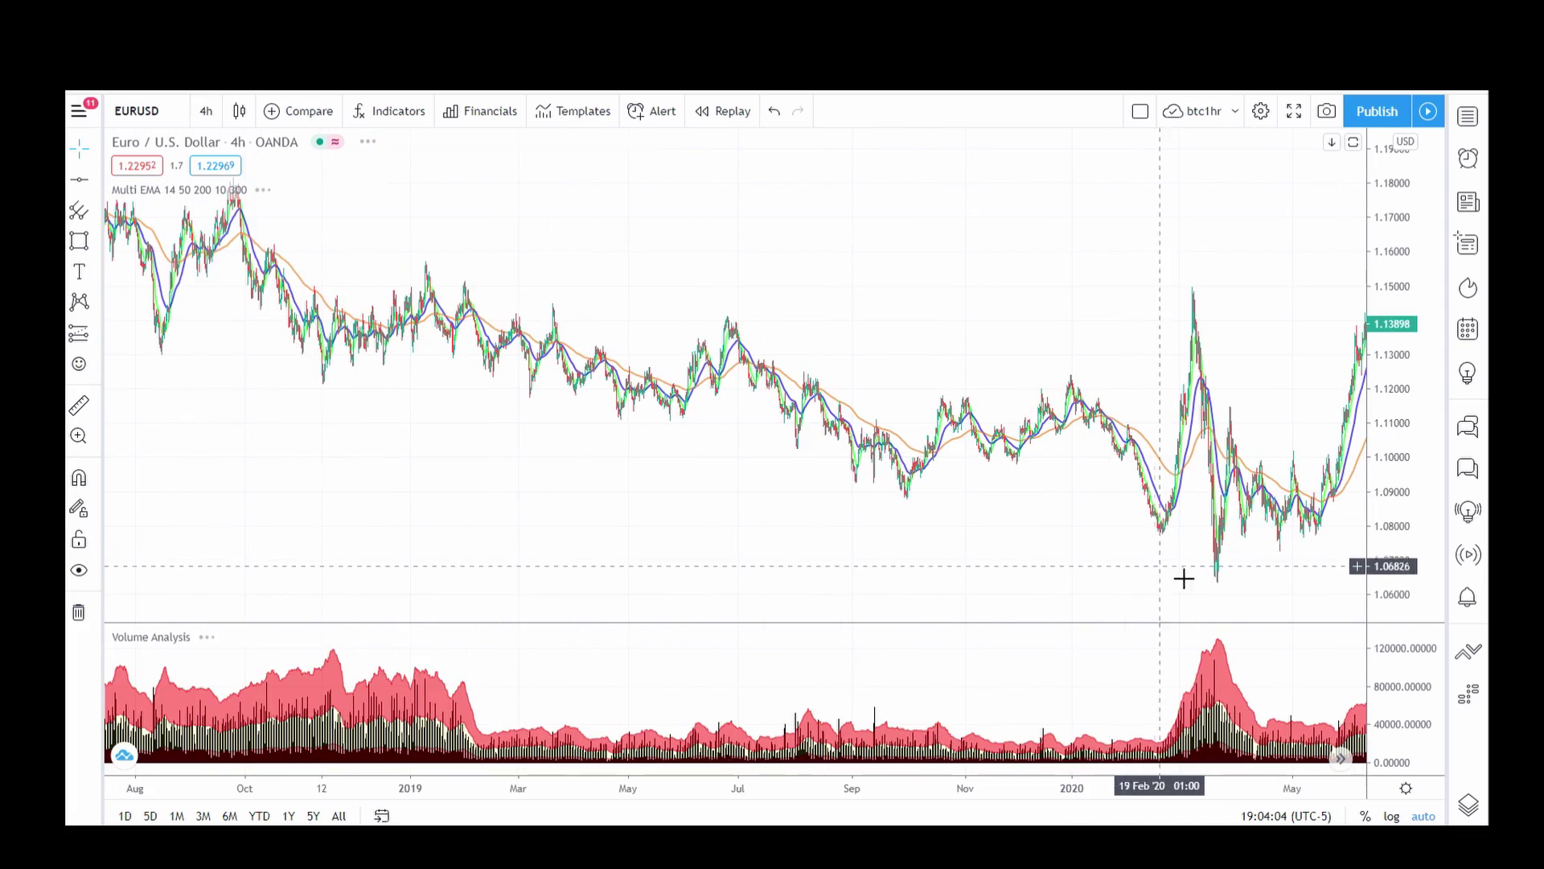
drag(955, 552, 1230, 547)
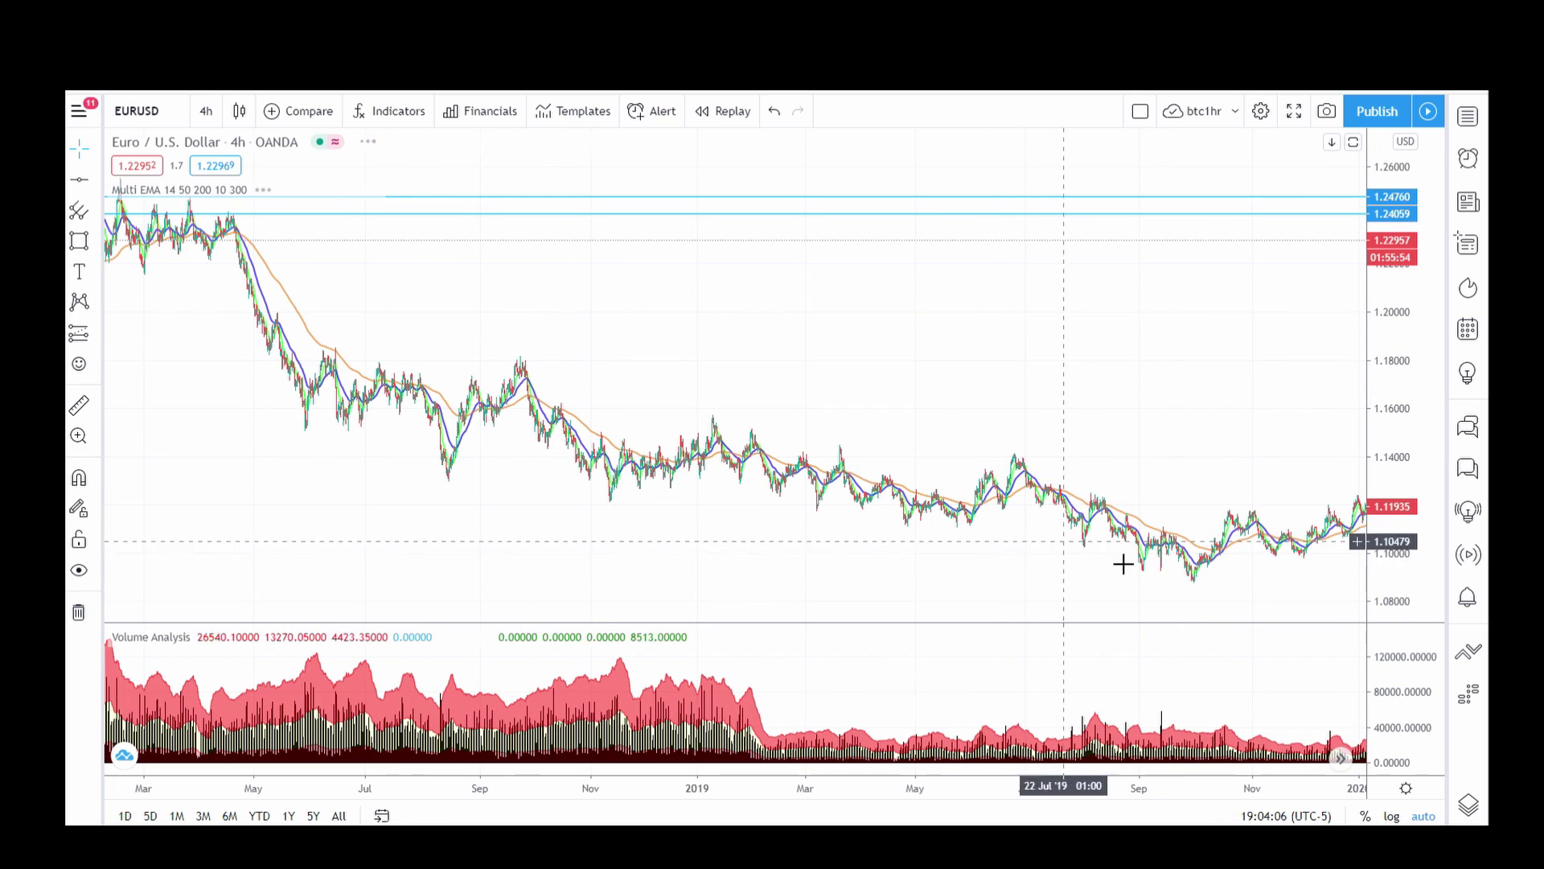
drag(1069, 596, 738, 576)
drag(1101, 567, 949, 566)
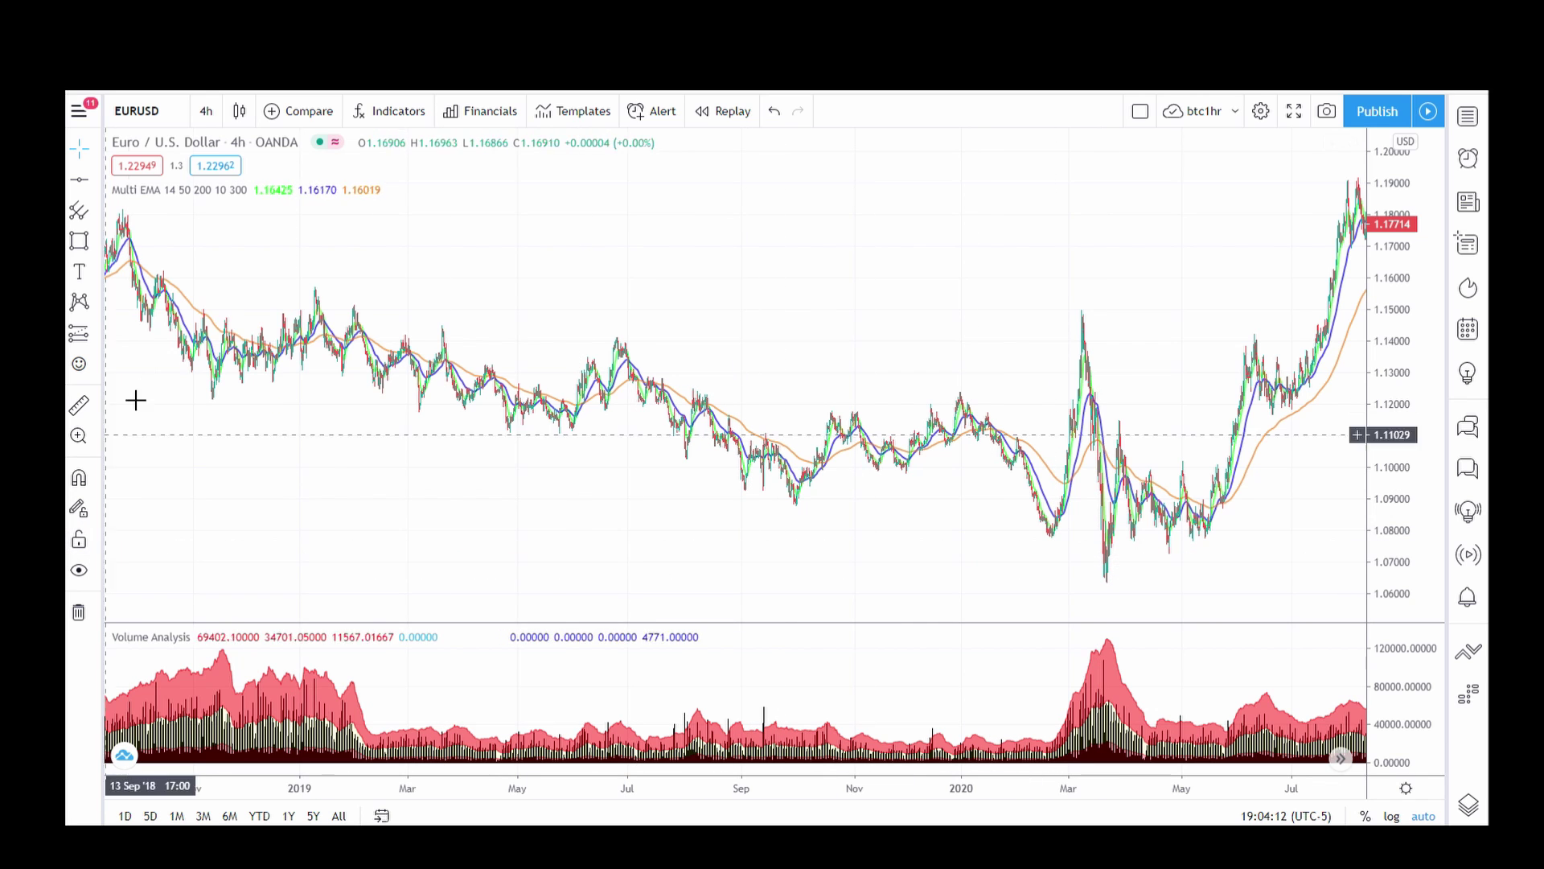
click(206, 111)
click(238, 535)
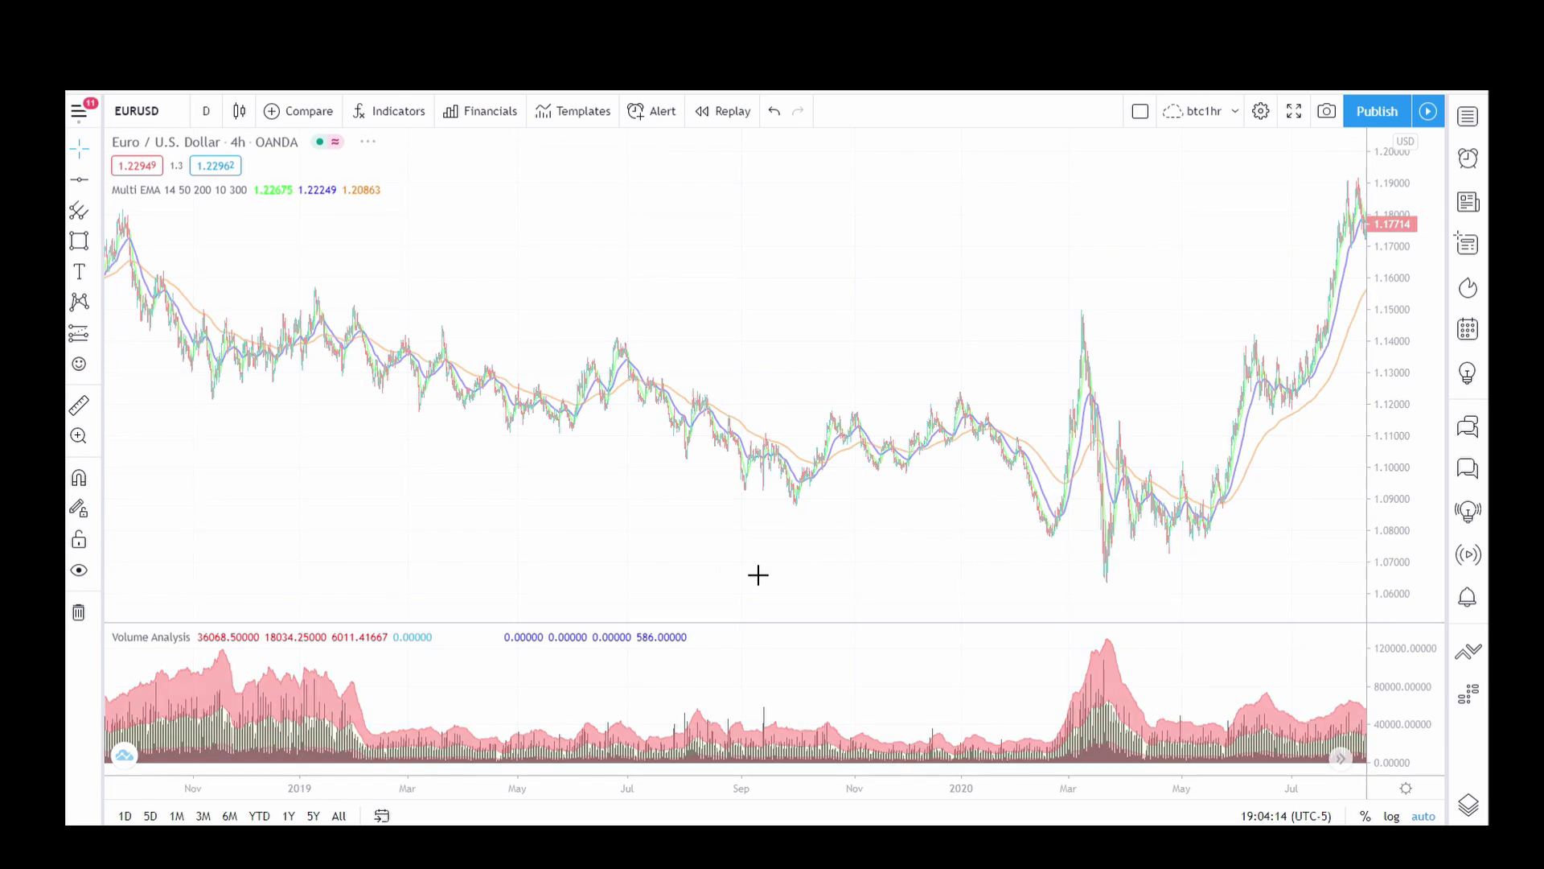
Examine the daily EURUSD price history from 2014 onward, narrowing in on the March 2020 low and the rally after it
drag(1210, 569, 971, 557)
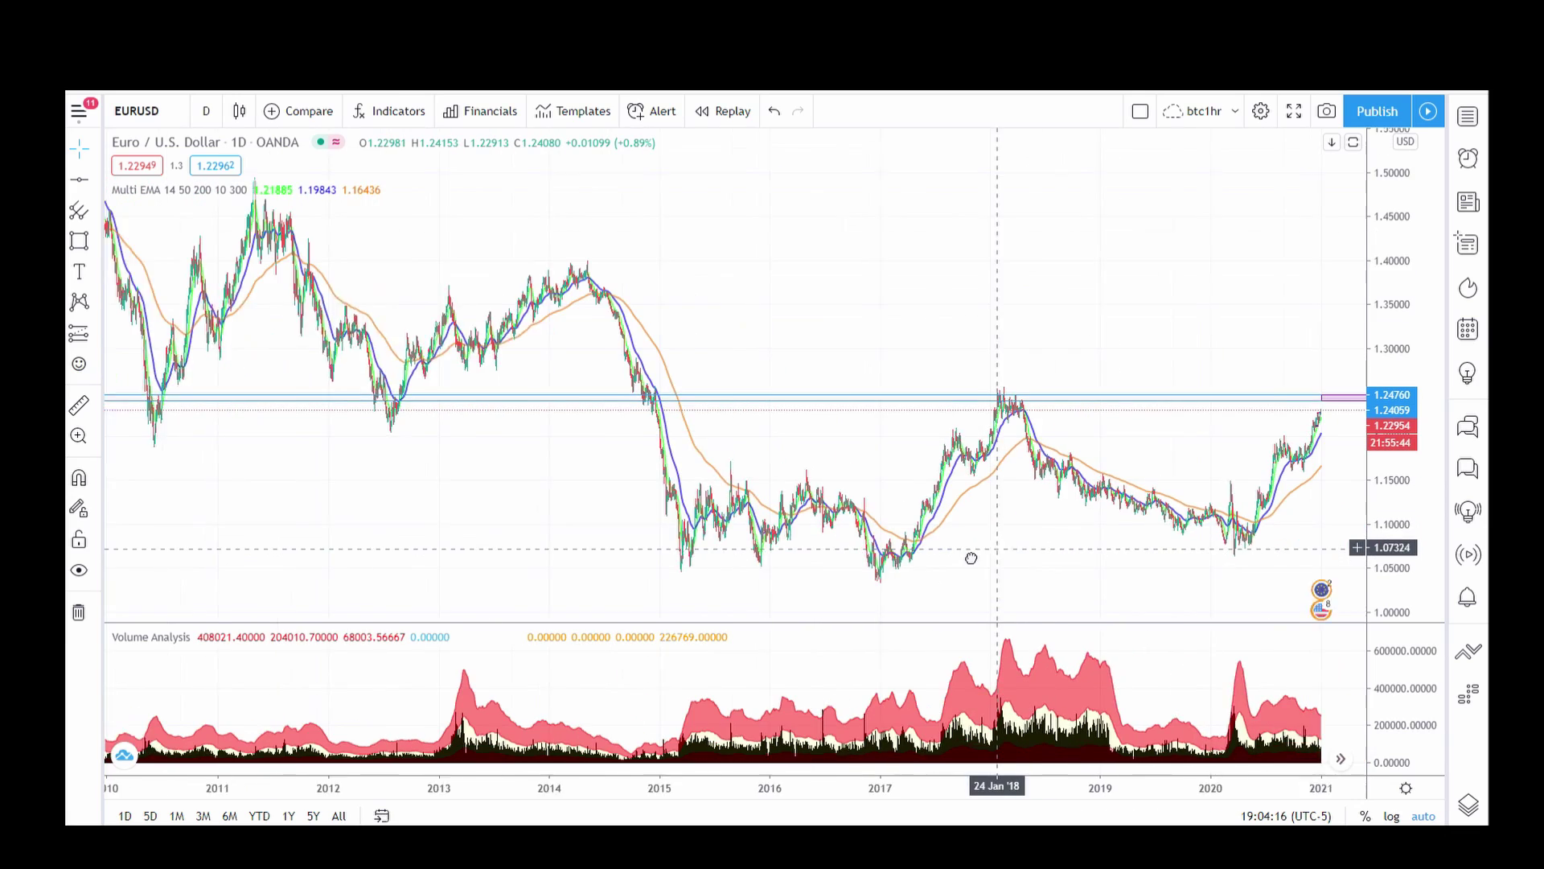
scroll(1042, 579, up, 3)
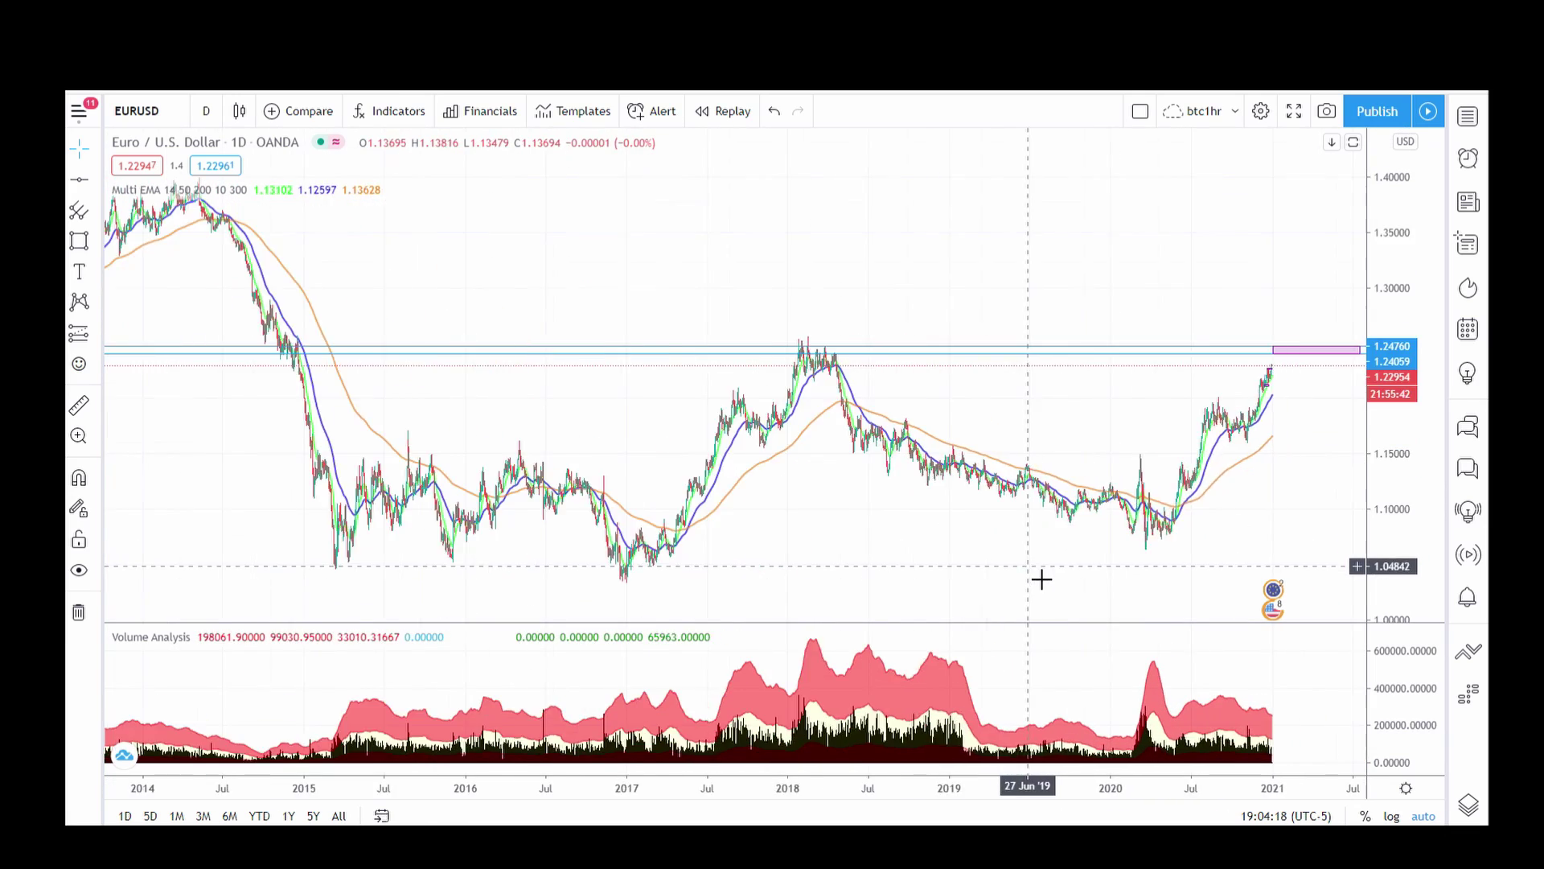
scroll(1041, 579, up, 3)
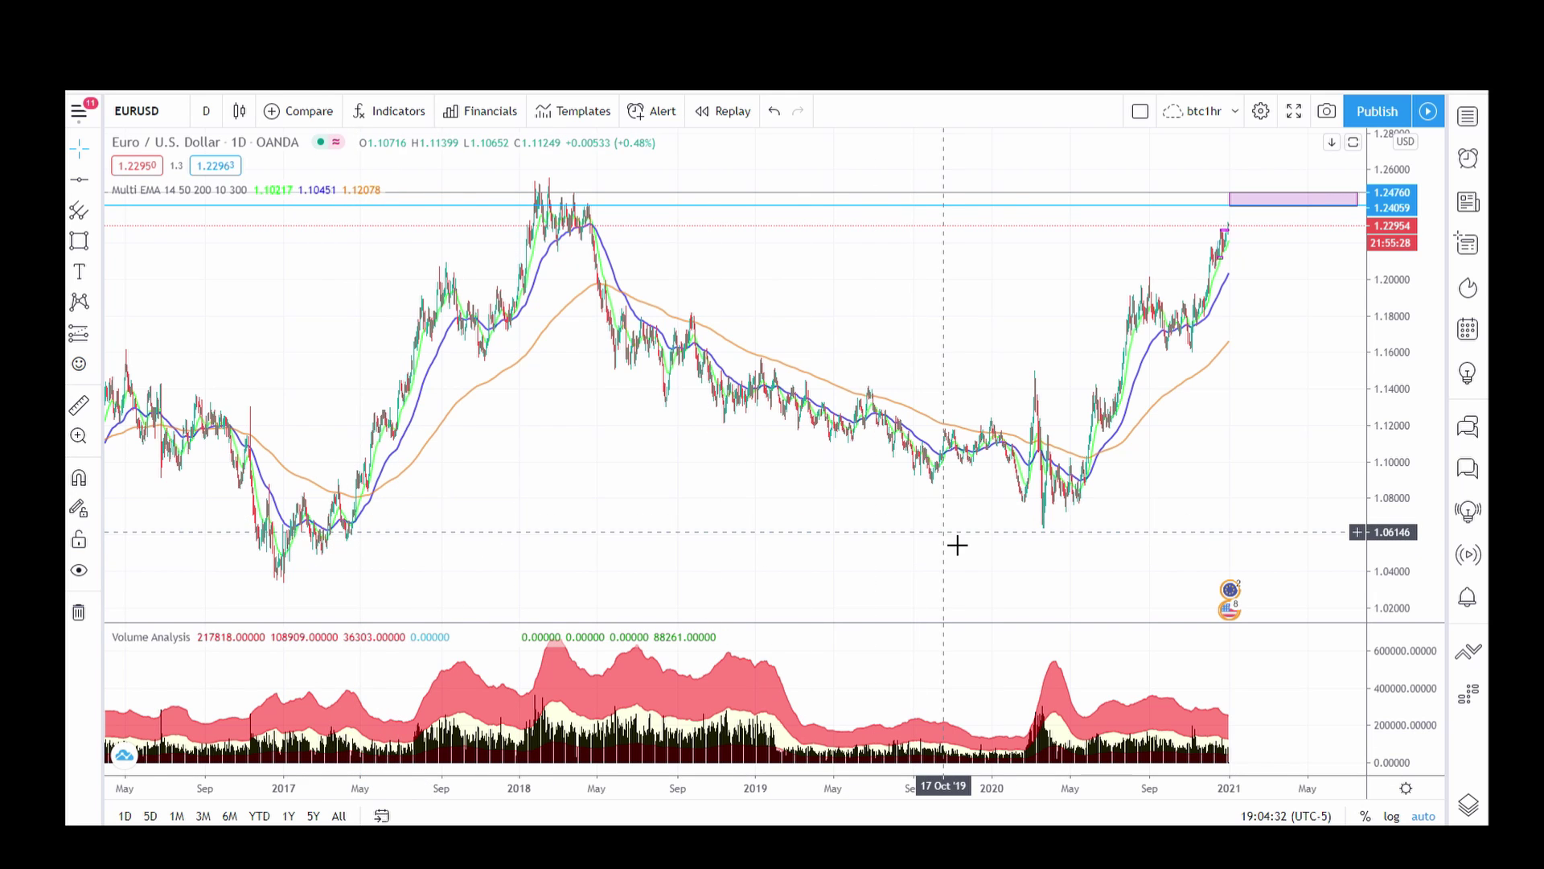
scroll(1026, 541, up, 1)
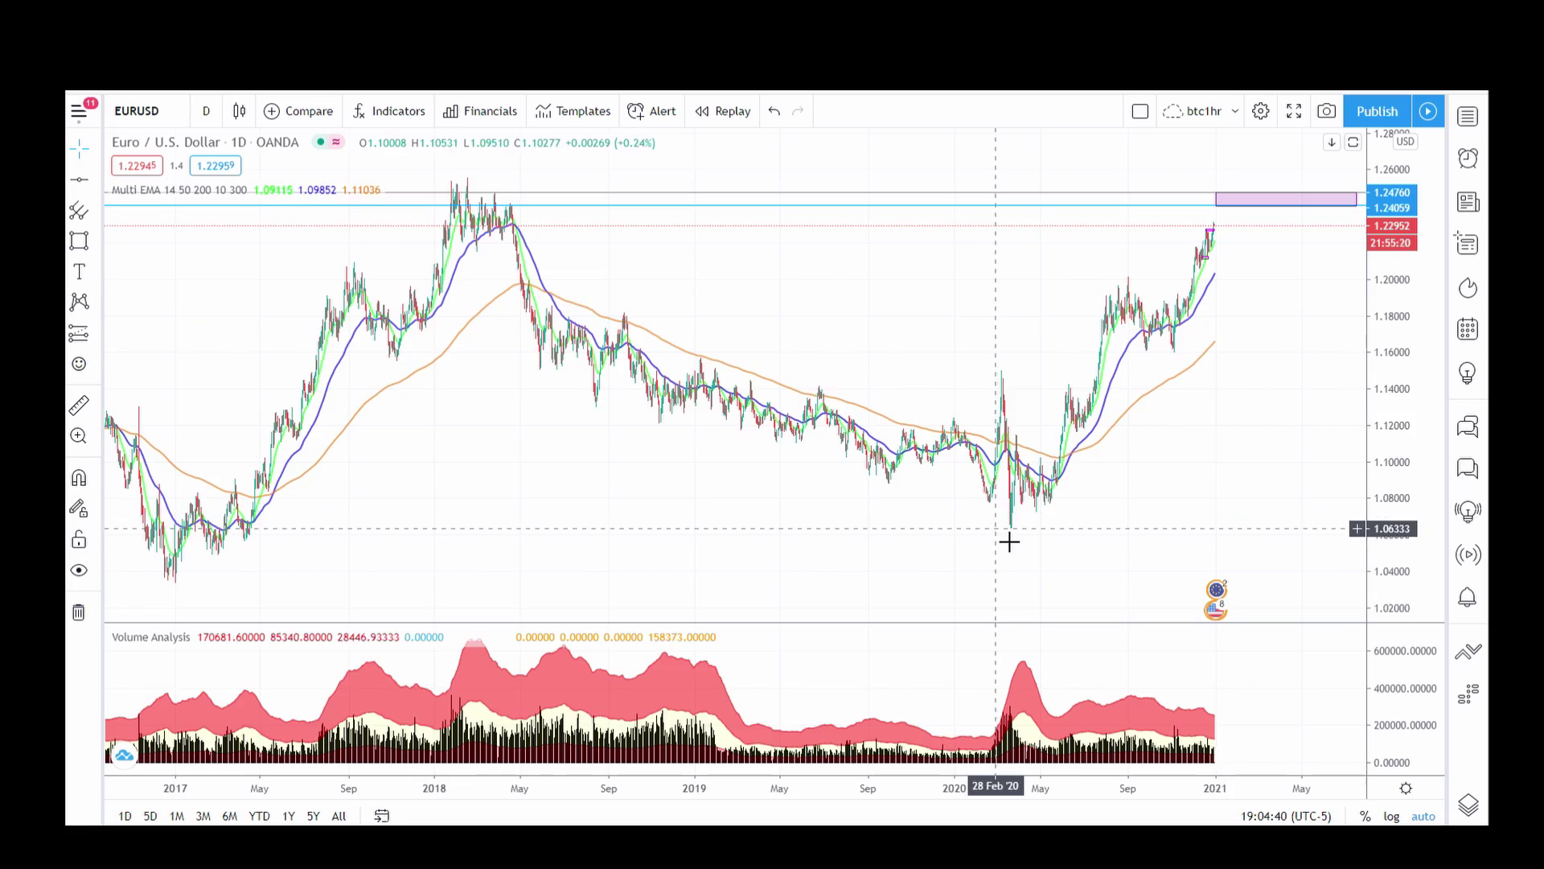
scroll(1006, 541, up, 2)
scroll(866, 551, up, 5)
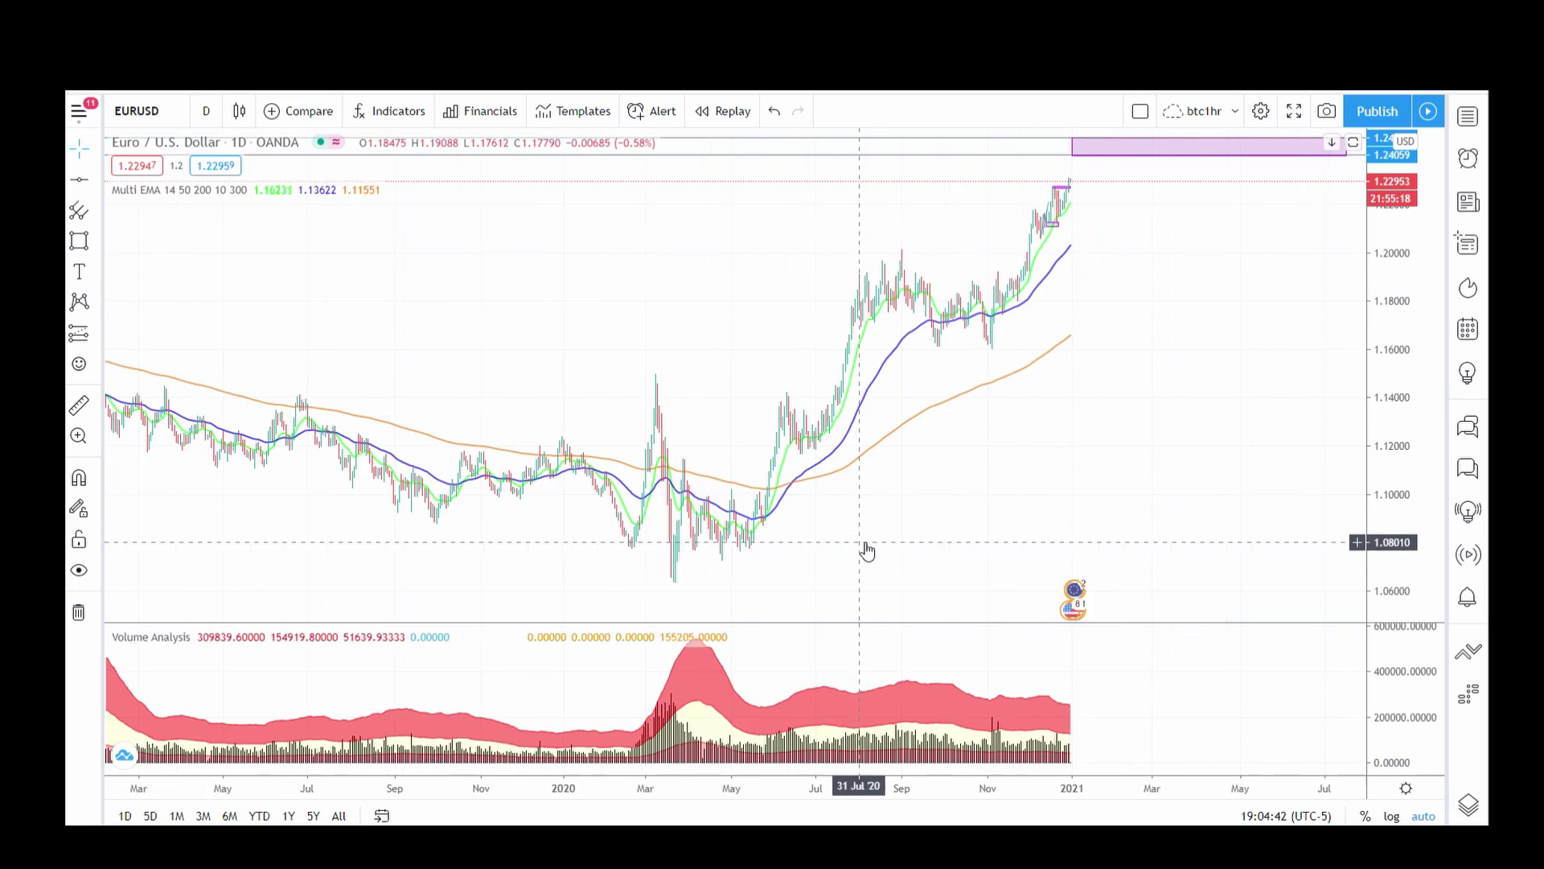
drag(790, 546, 1072, 546)
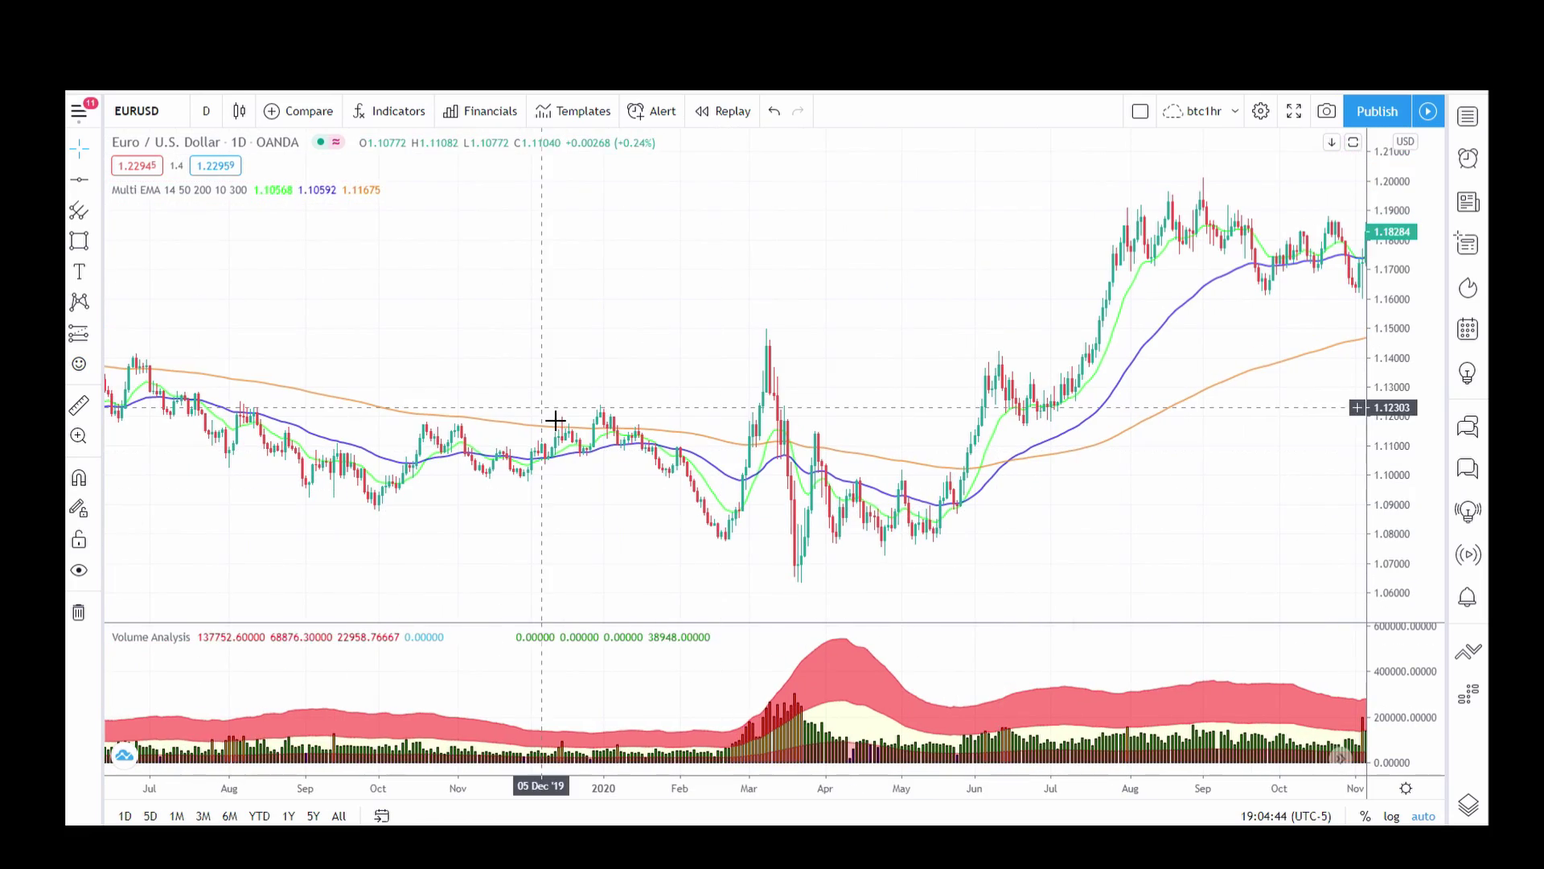
Switch the chart to the 4 hours interval and bring the March 2020 peak and low into close view
click(206, 110)
click(225, 477)
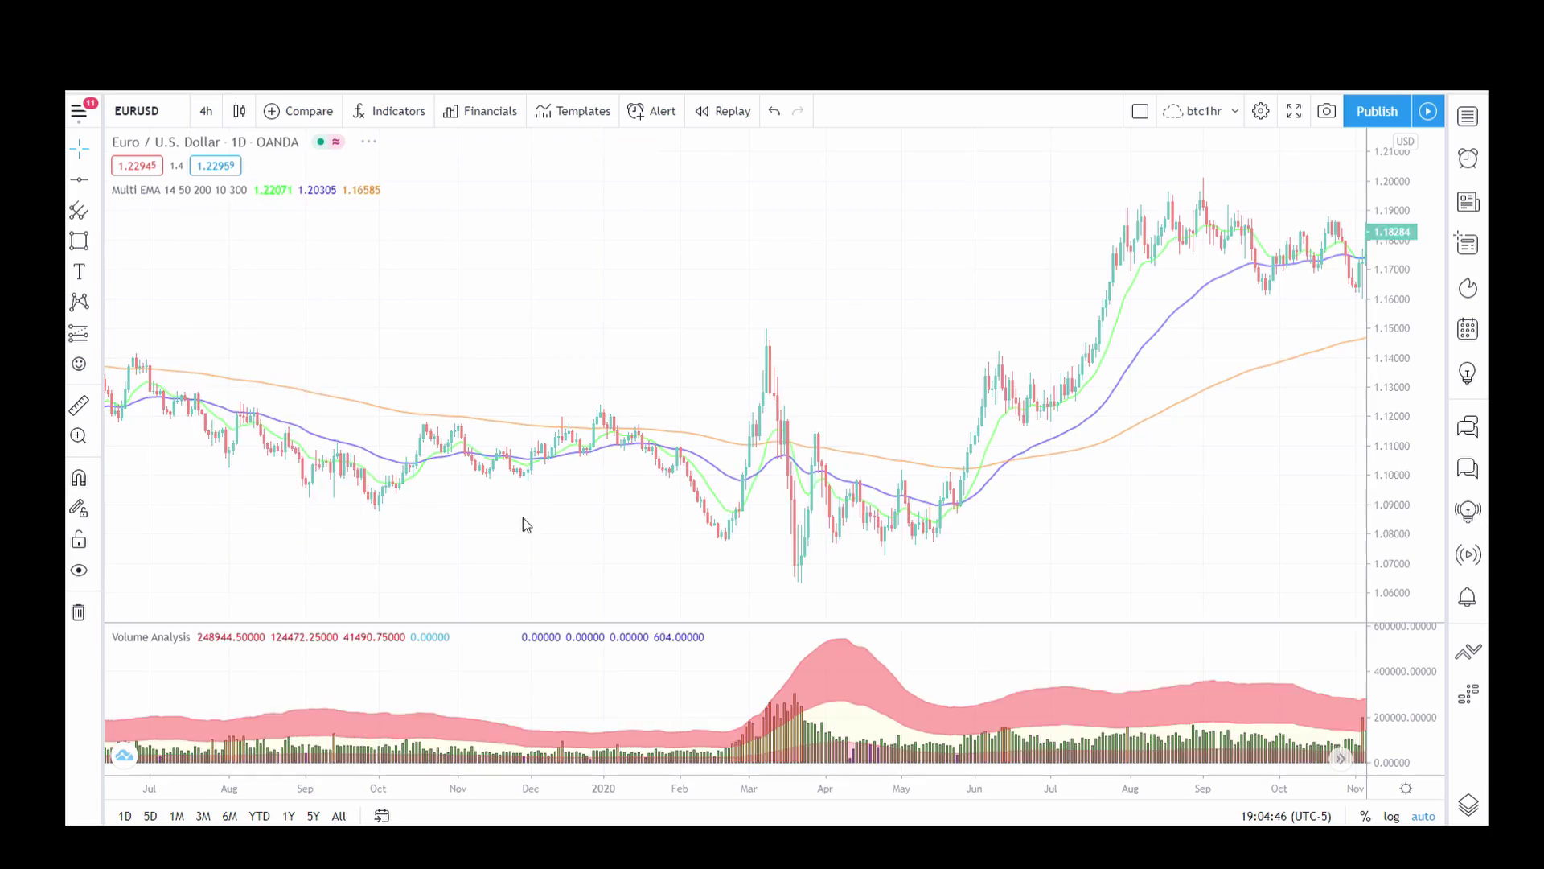
scroll(1003, 534, down, 5)
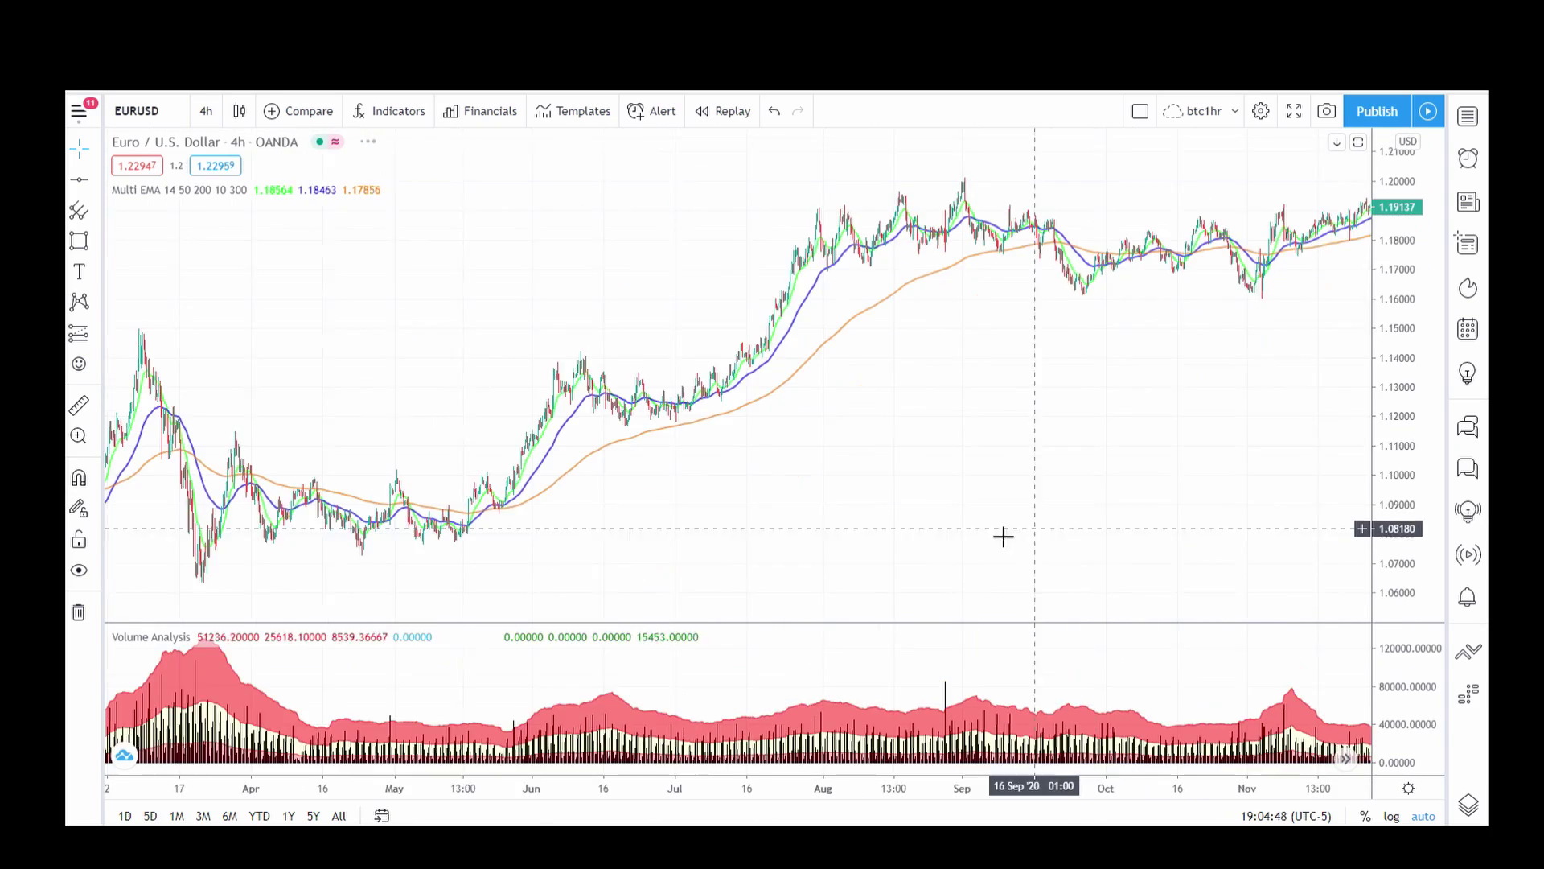
drag(858, 493, 1099, 490)
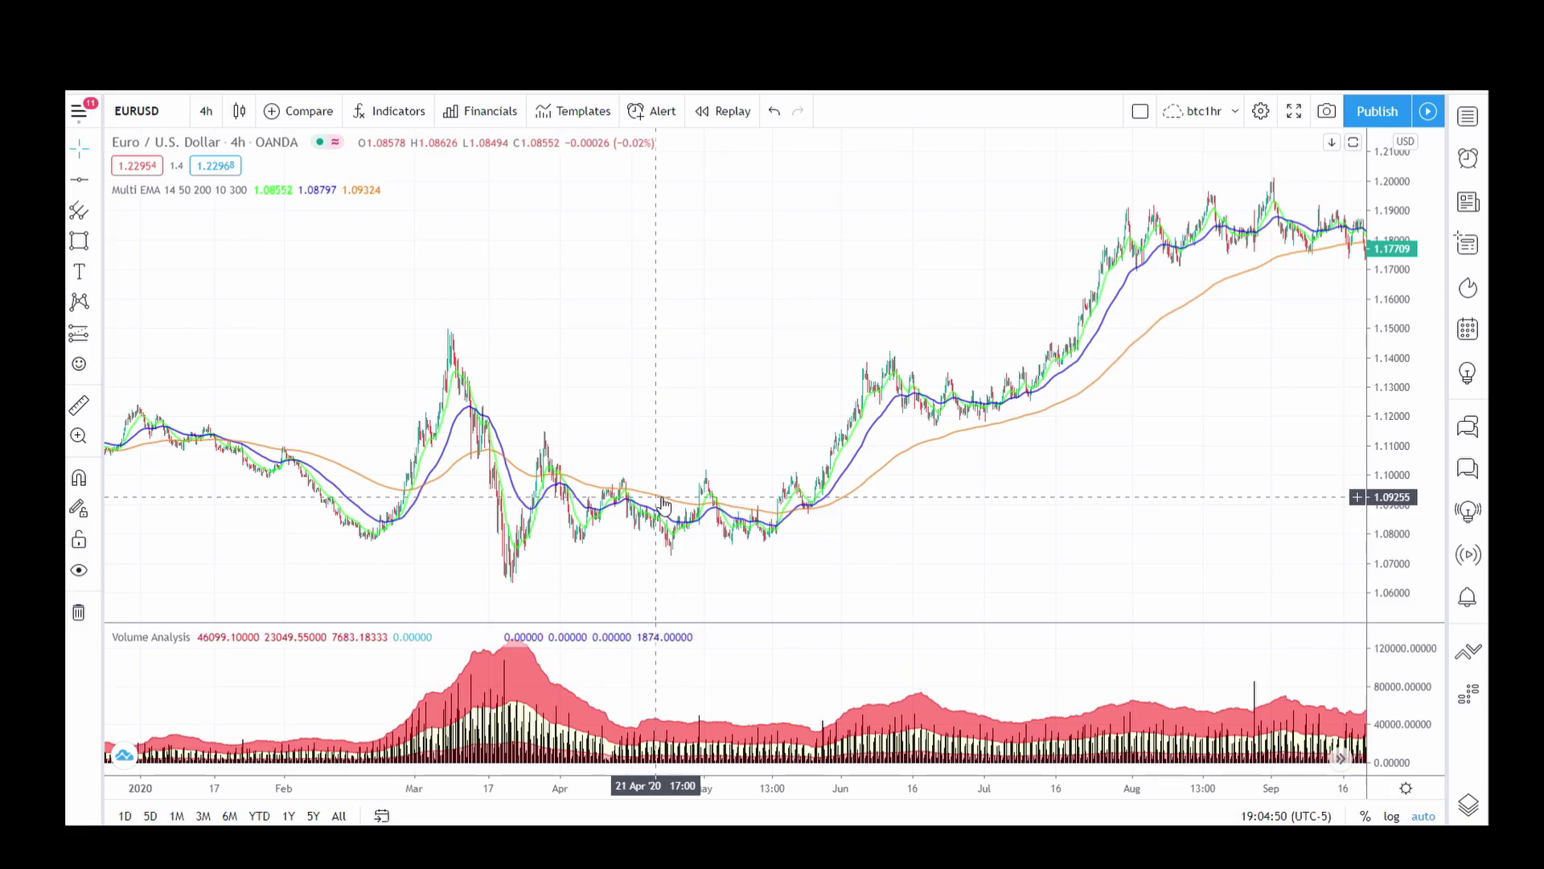
drag(528, 407, 986, 407)
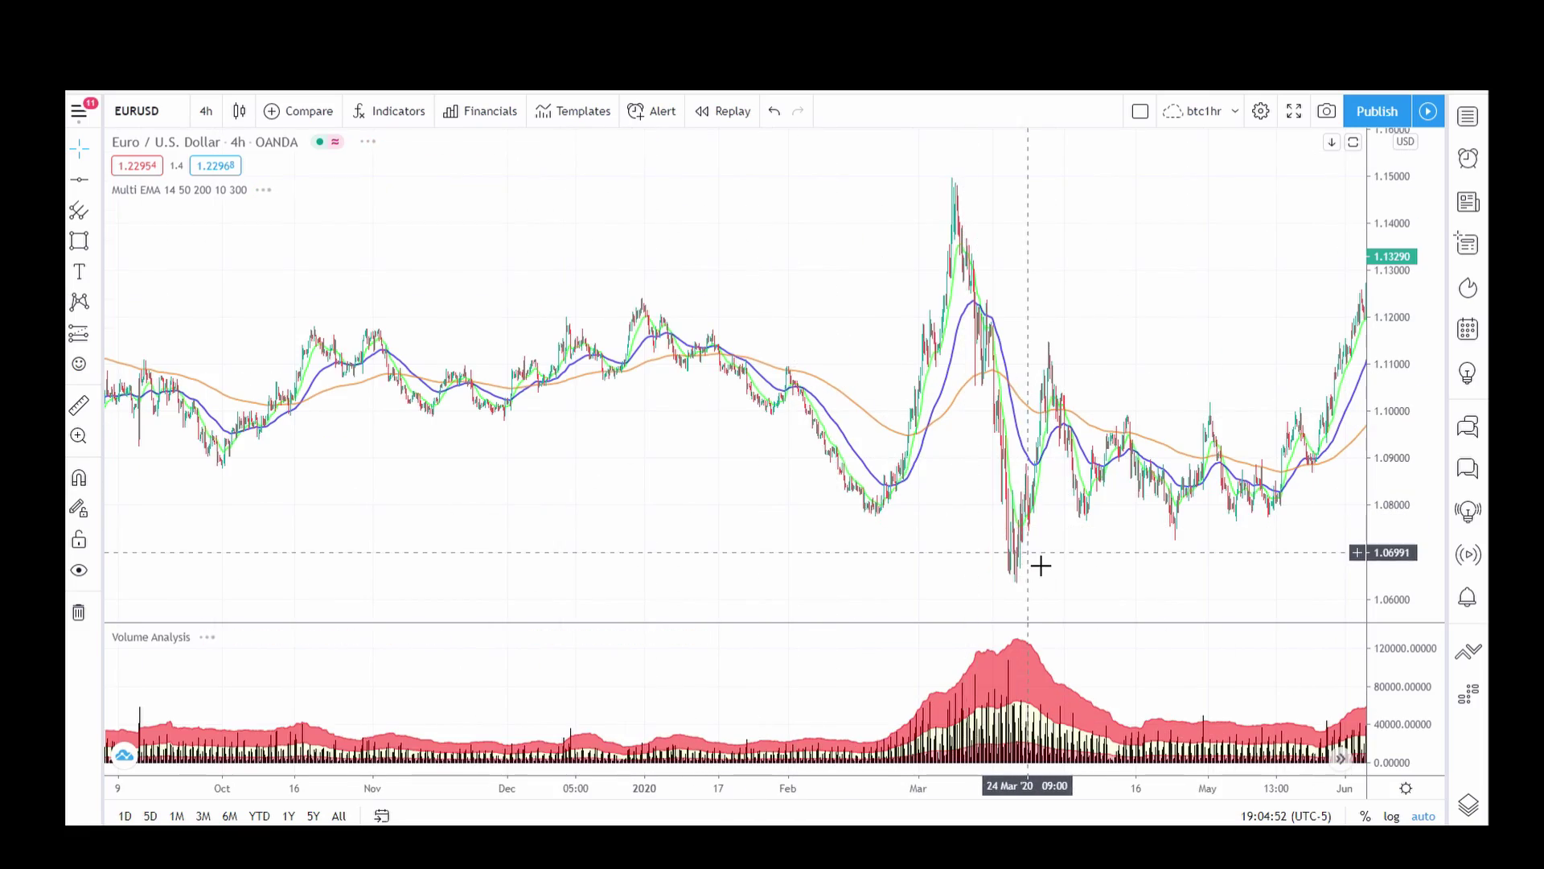
scroll(914, 576, up, 4)
drag(696, 576, 879, 572)
scroll(879, 572, up, 2)
drag(746, 569, 1050, 567)
scroll(918, 576, up, 2)
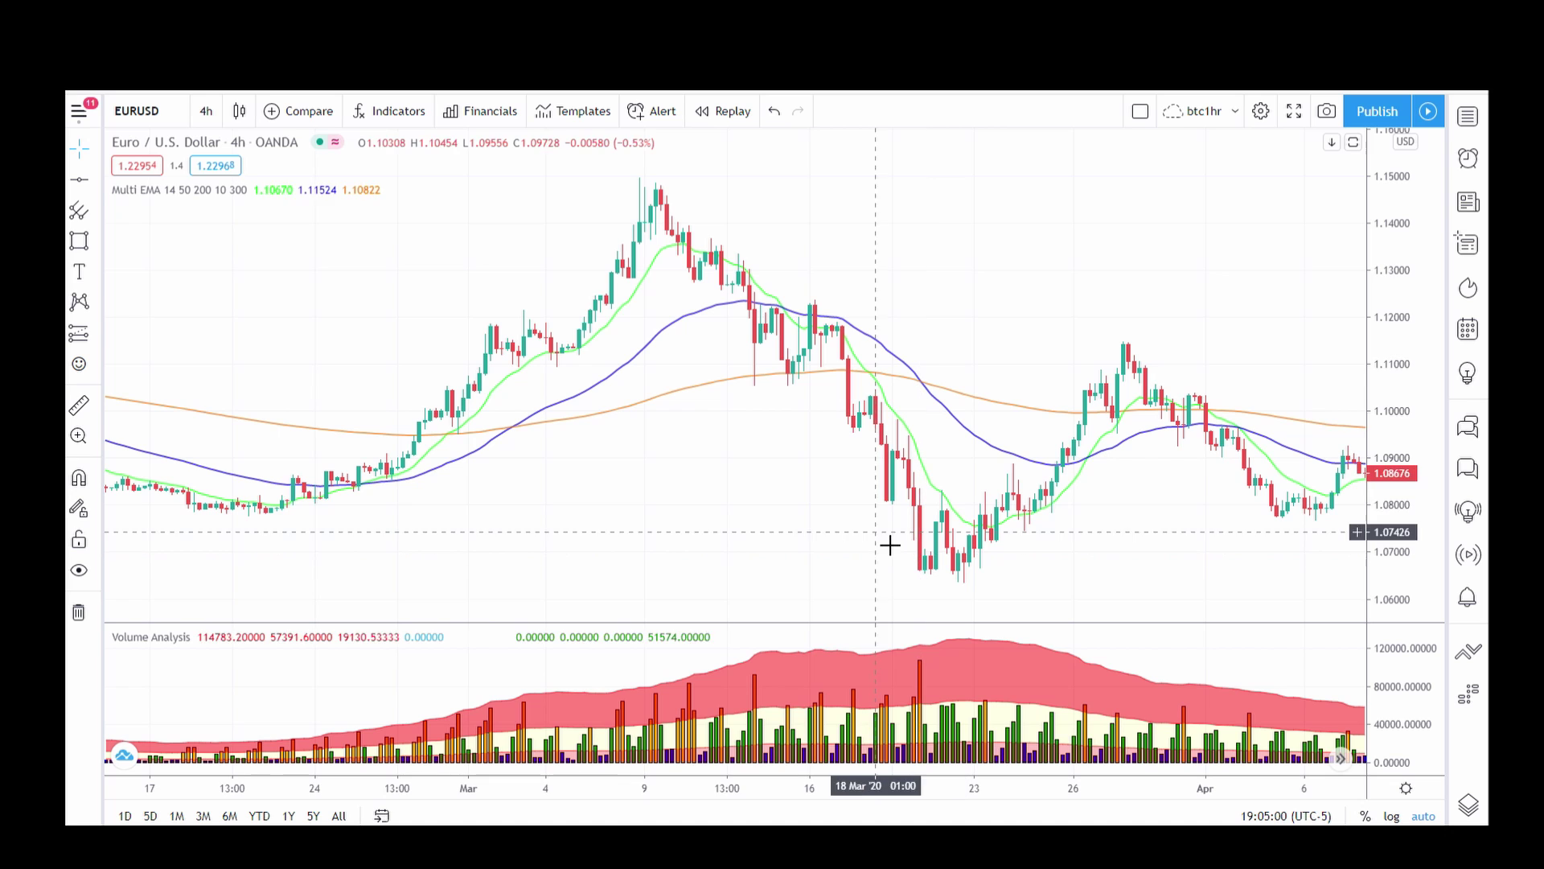
Draw a rectangle over the March 2020 lows, from about 1.074 down to 1.063, spanning about 18 to 23 March
click(80, 242)
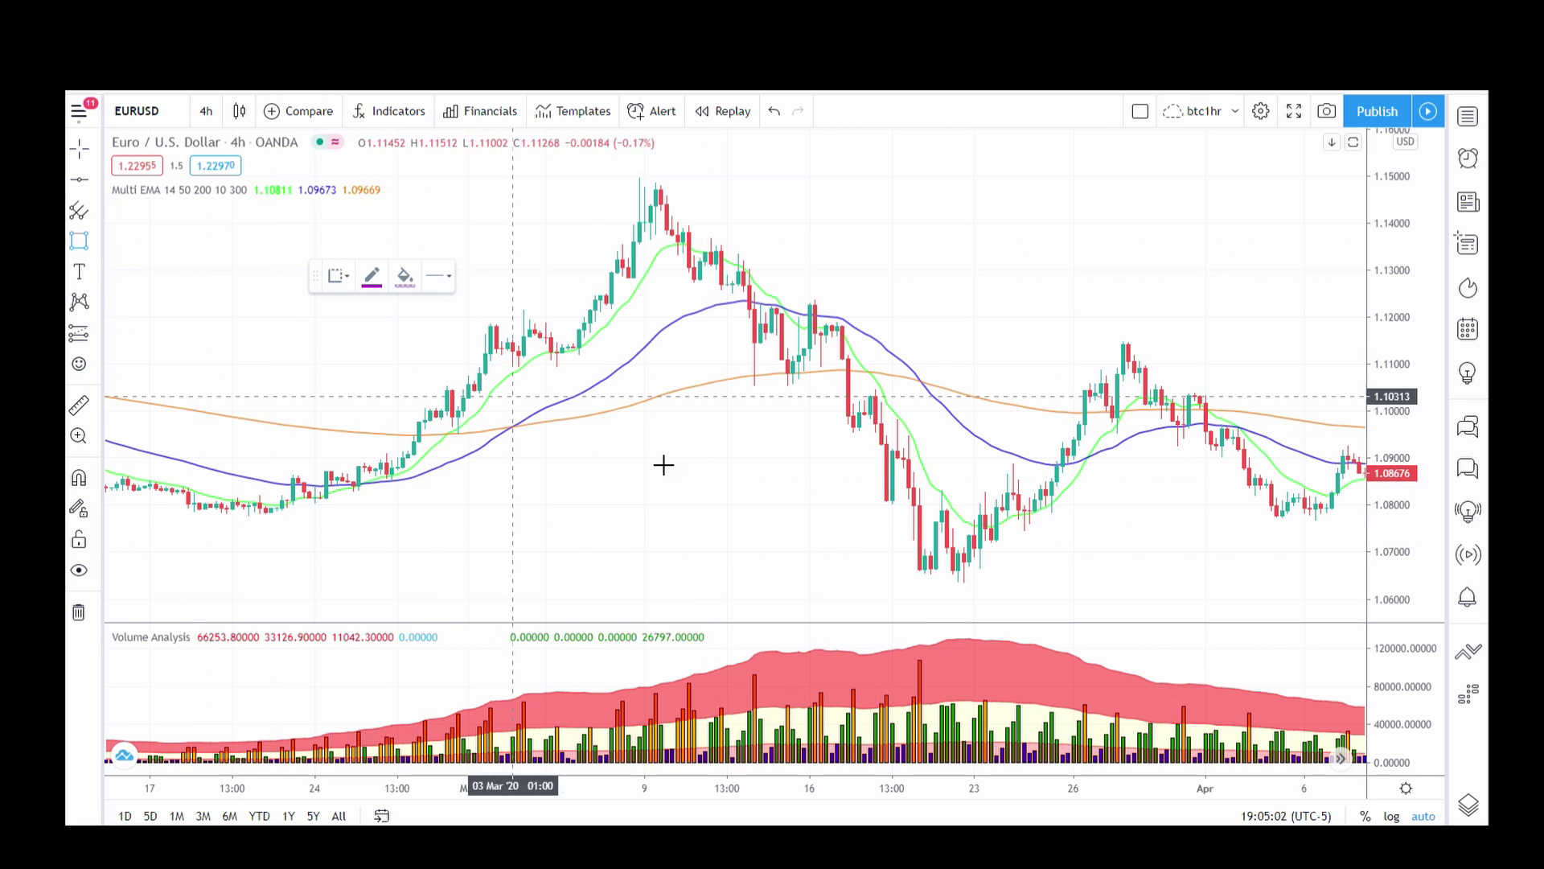
mouse_move(1002, 533)
mouse_down()
mouse_move(889, 614)
mouse_move(990, 534)
mouse_move(887, 584)
mouse_up()
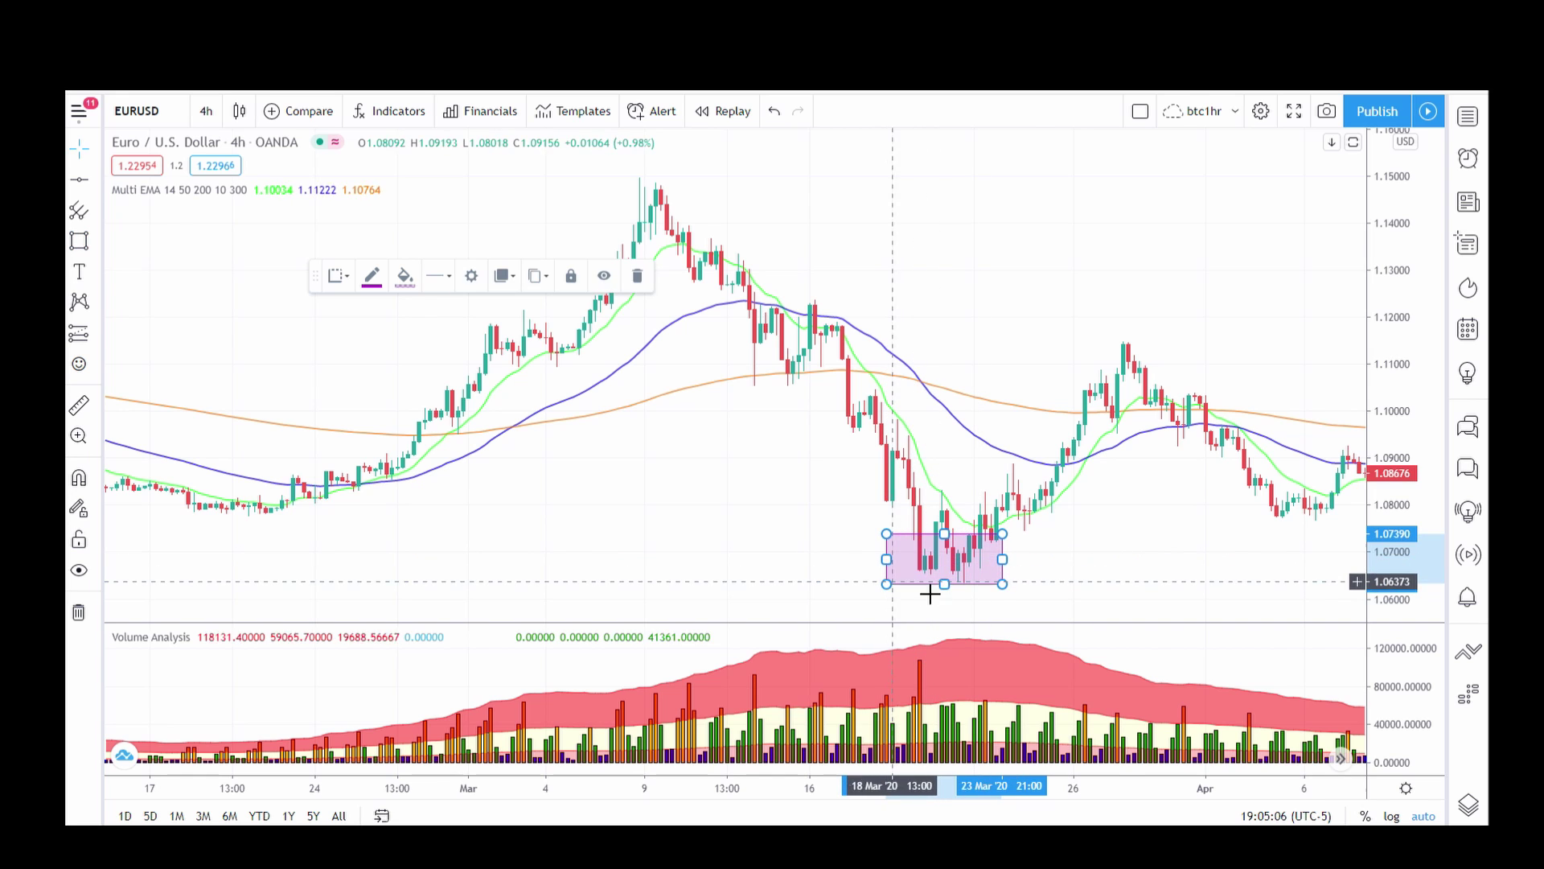
click(1089, 558)
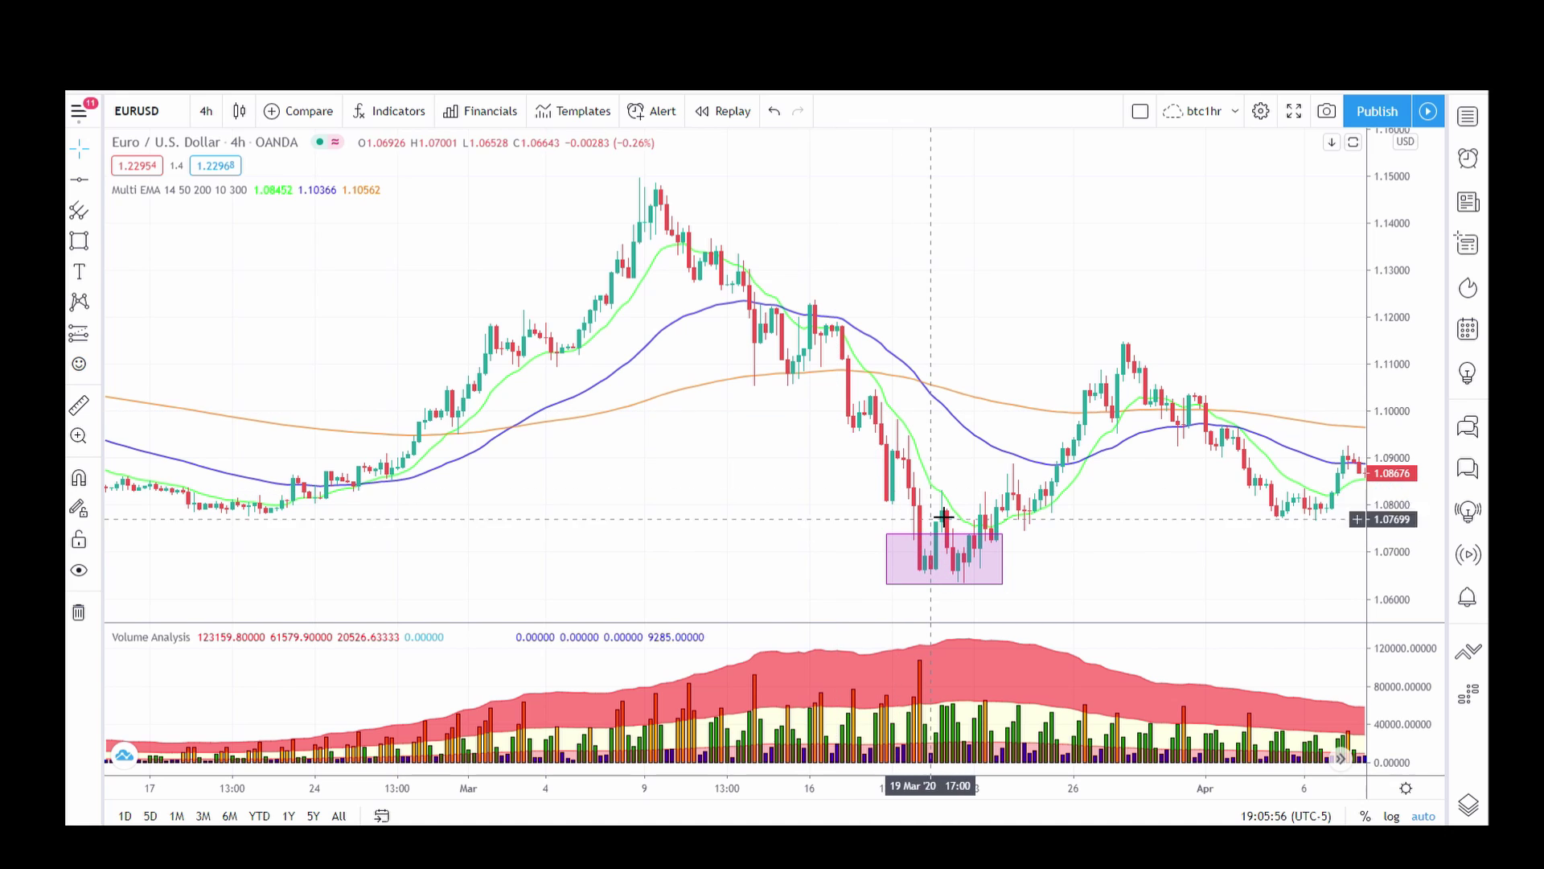
click(920, 586)
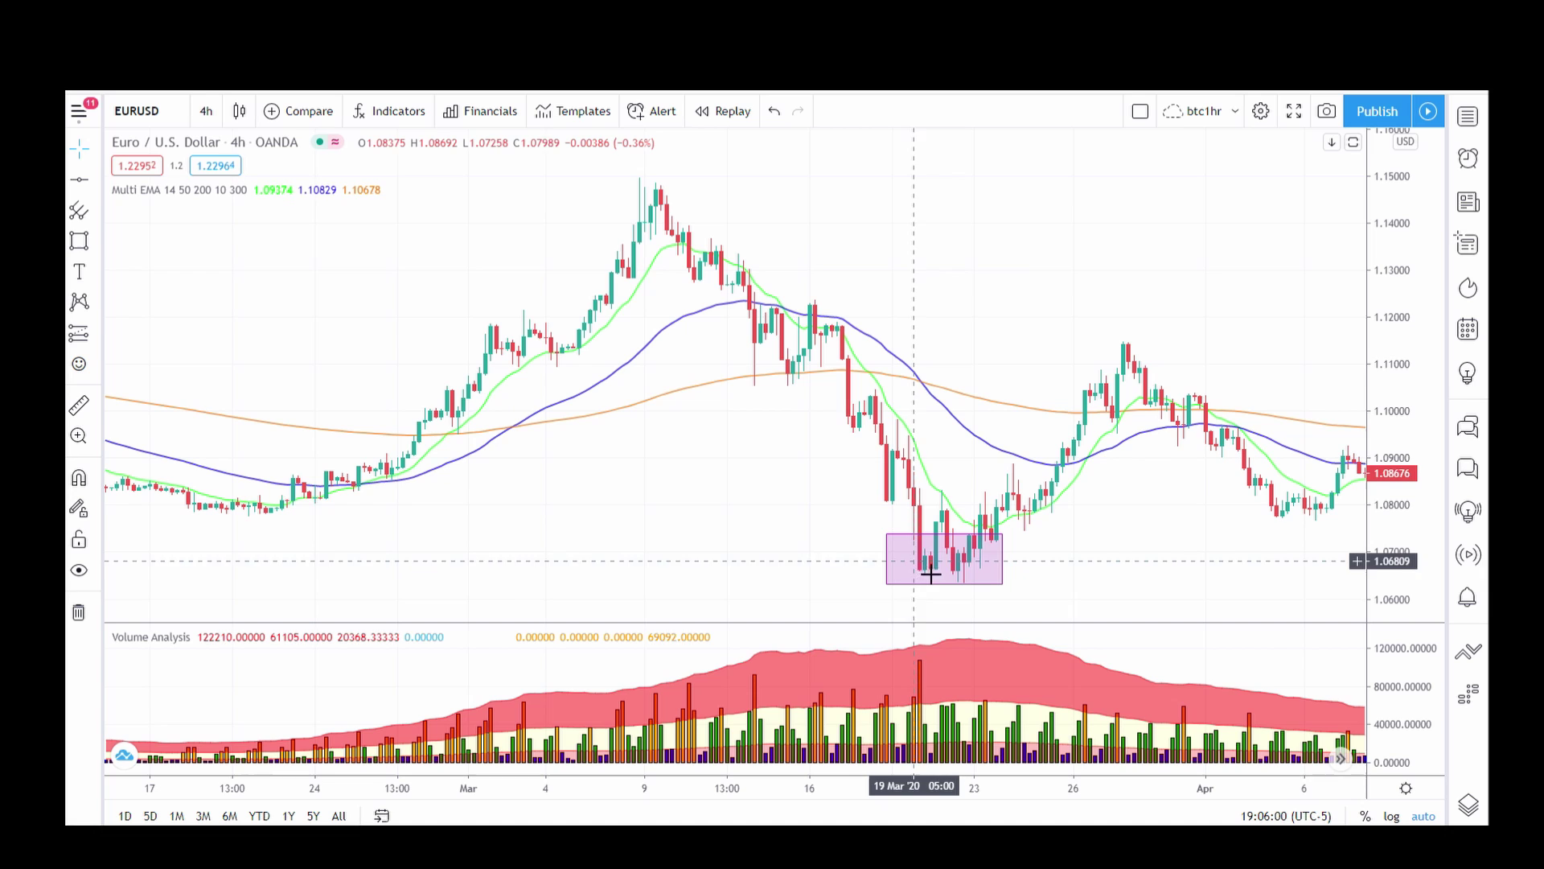
click(913, 517)
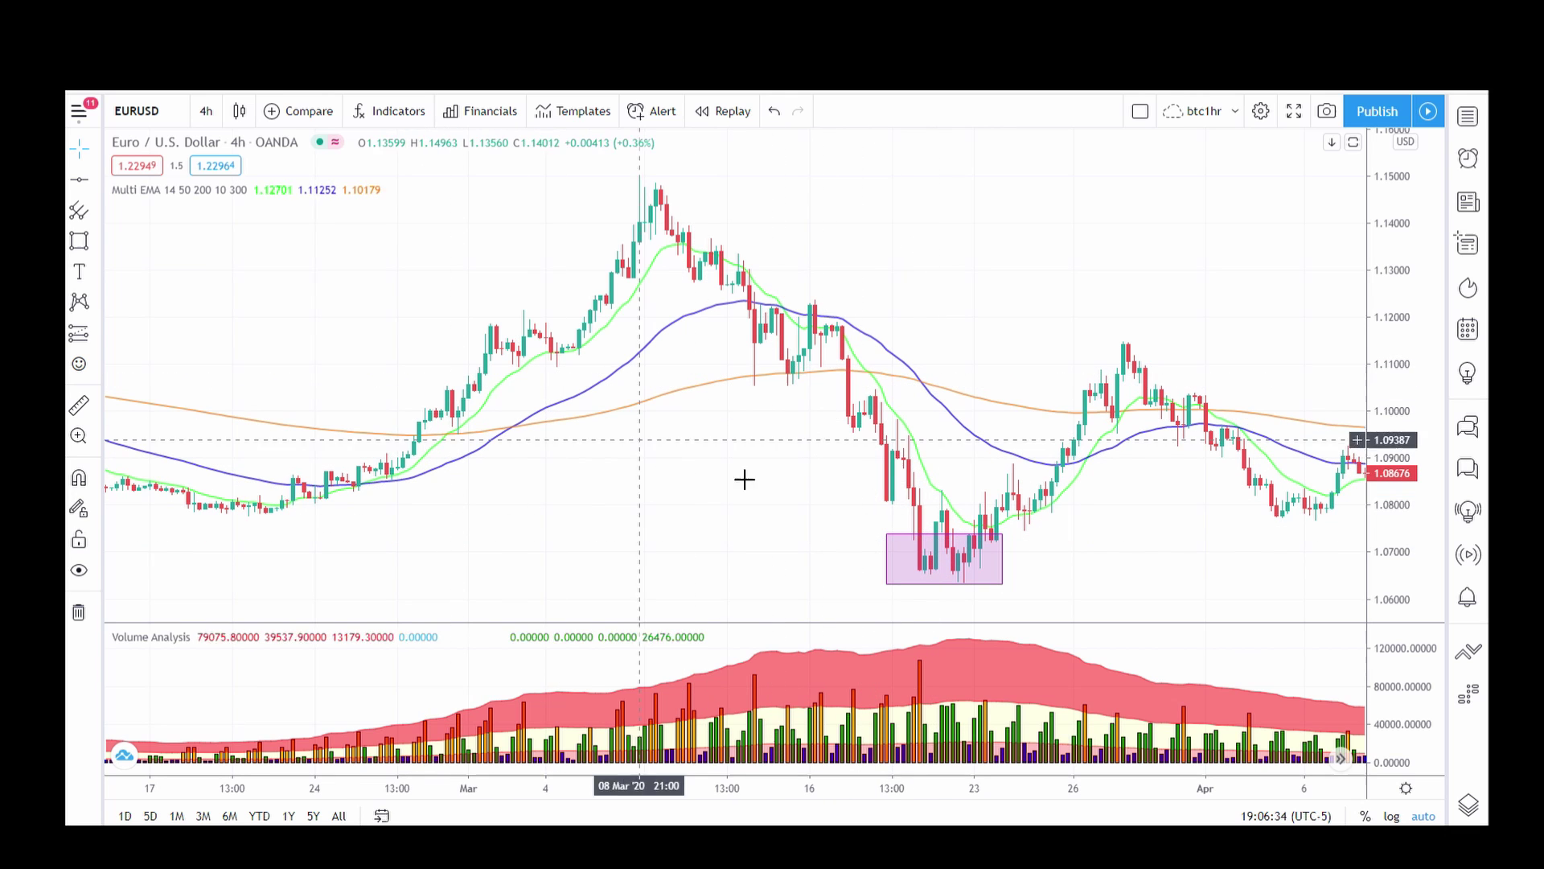
drag(855, 524, 713, 543)
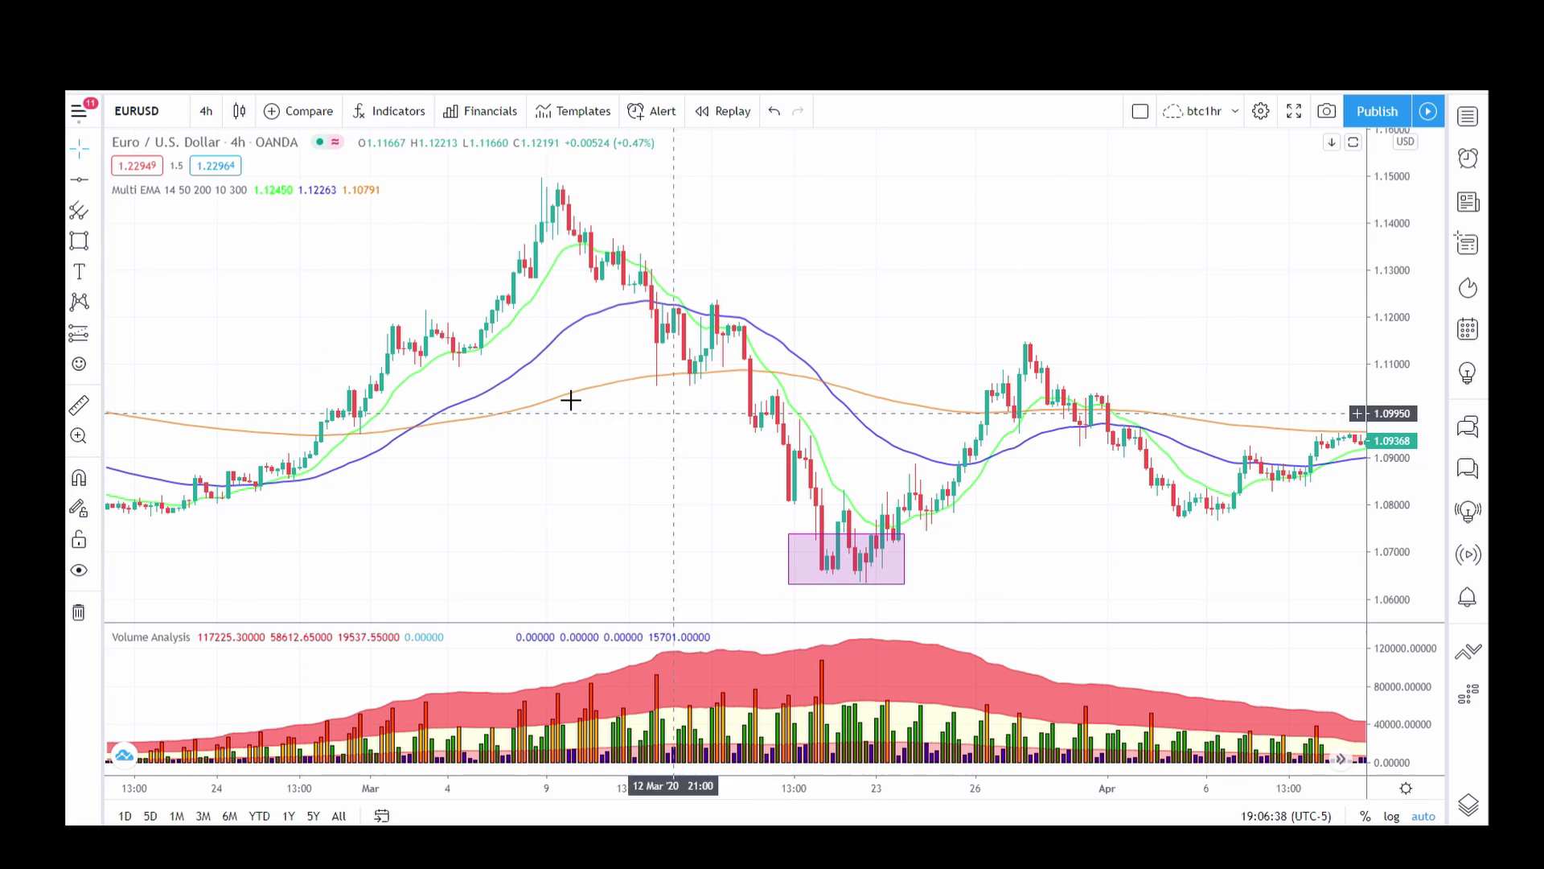
Switch the chart to the 1 hour interval and go back to the shaded rectangle at the March 2020 lows
click(206, 111)
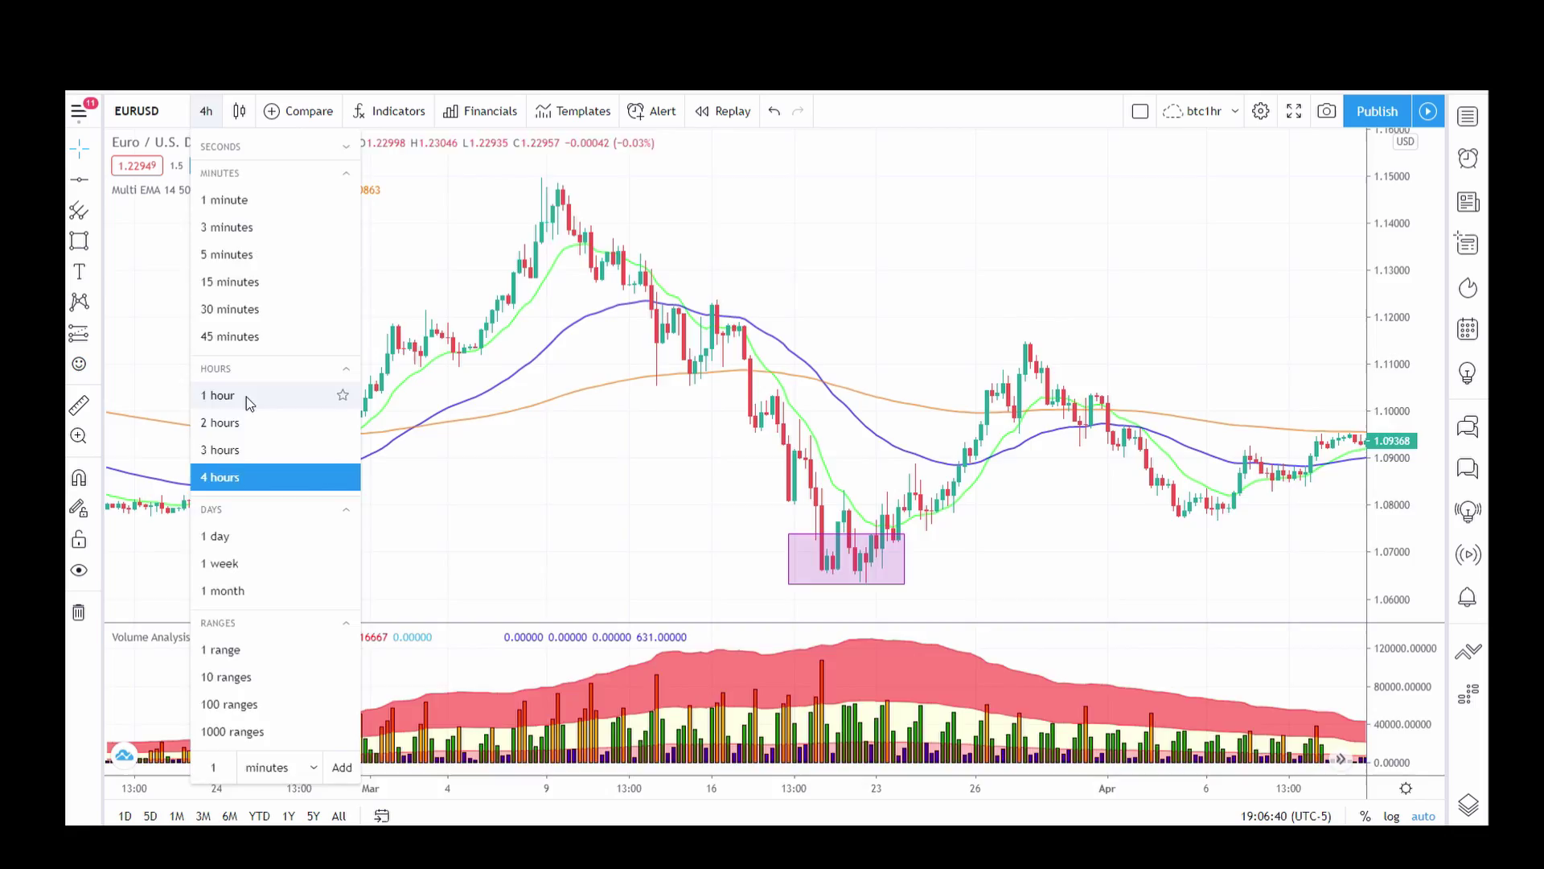
click(246, 397)
scroll(534, 427, down, 5)
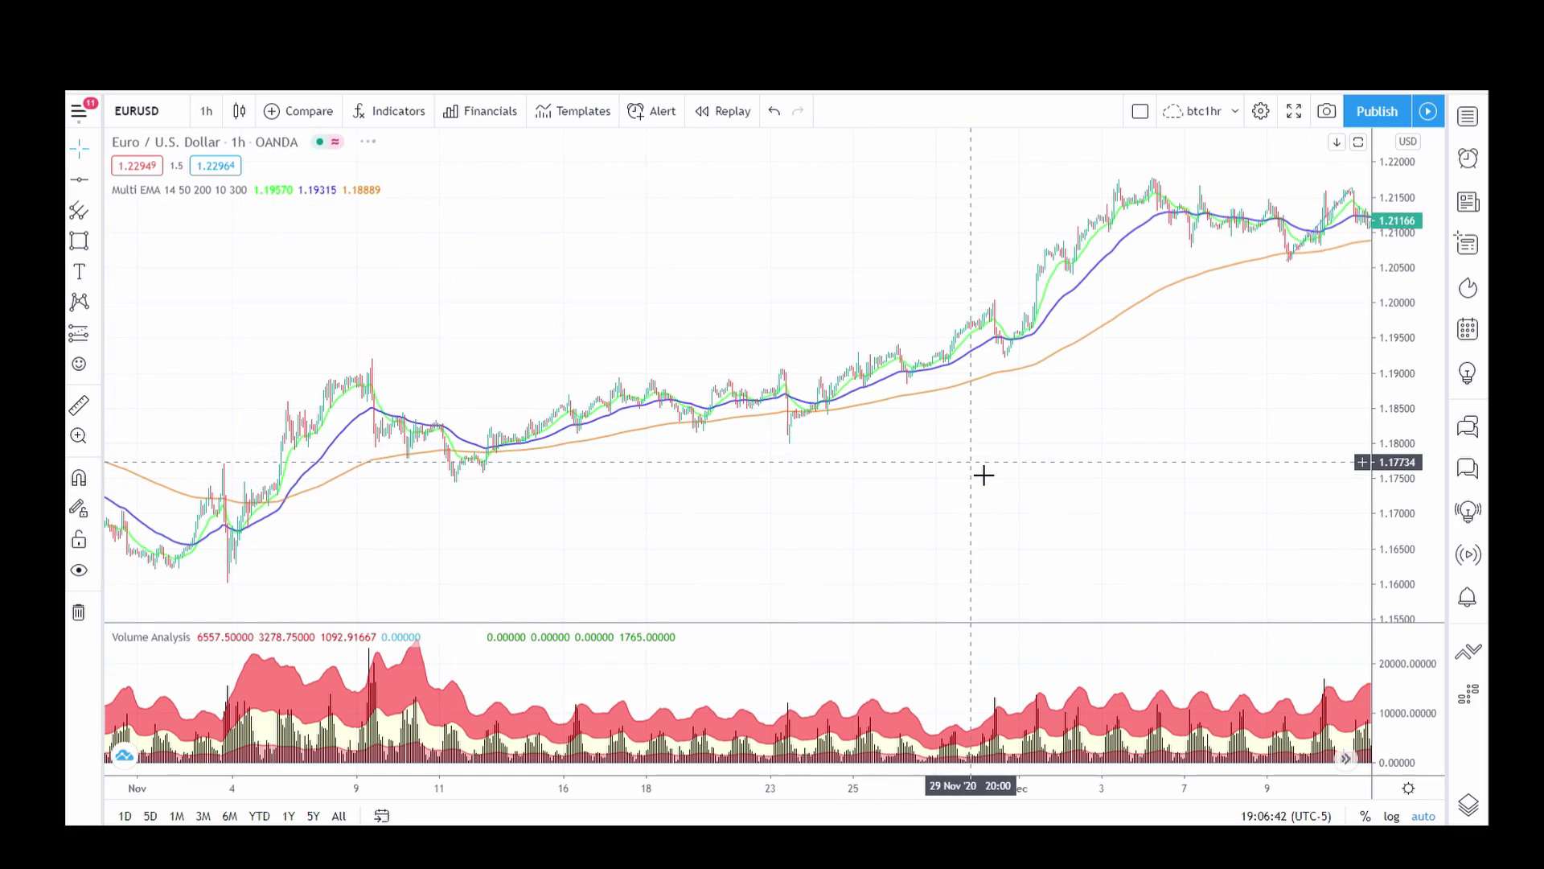
drag(555, 348, 1254, 338)
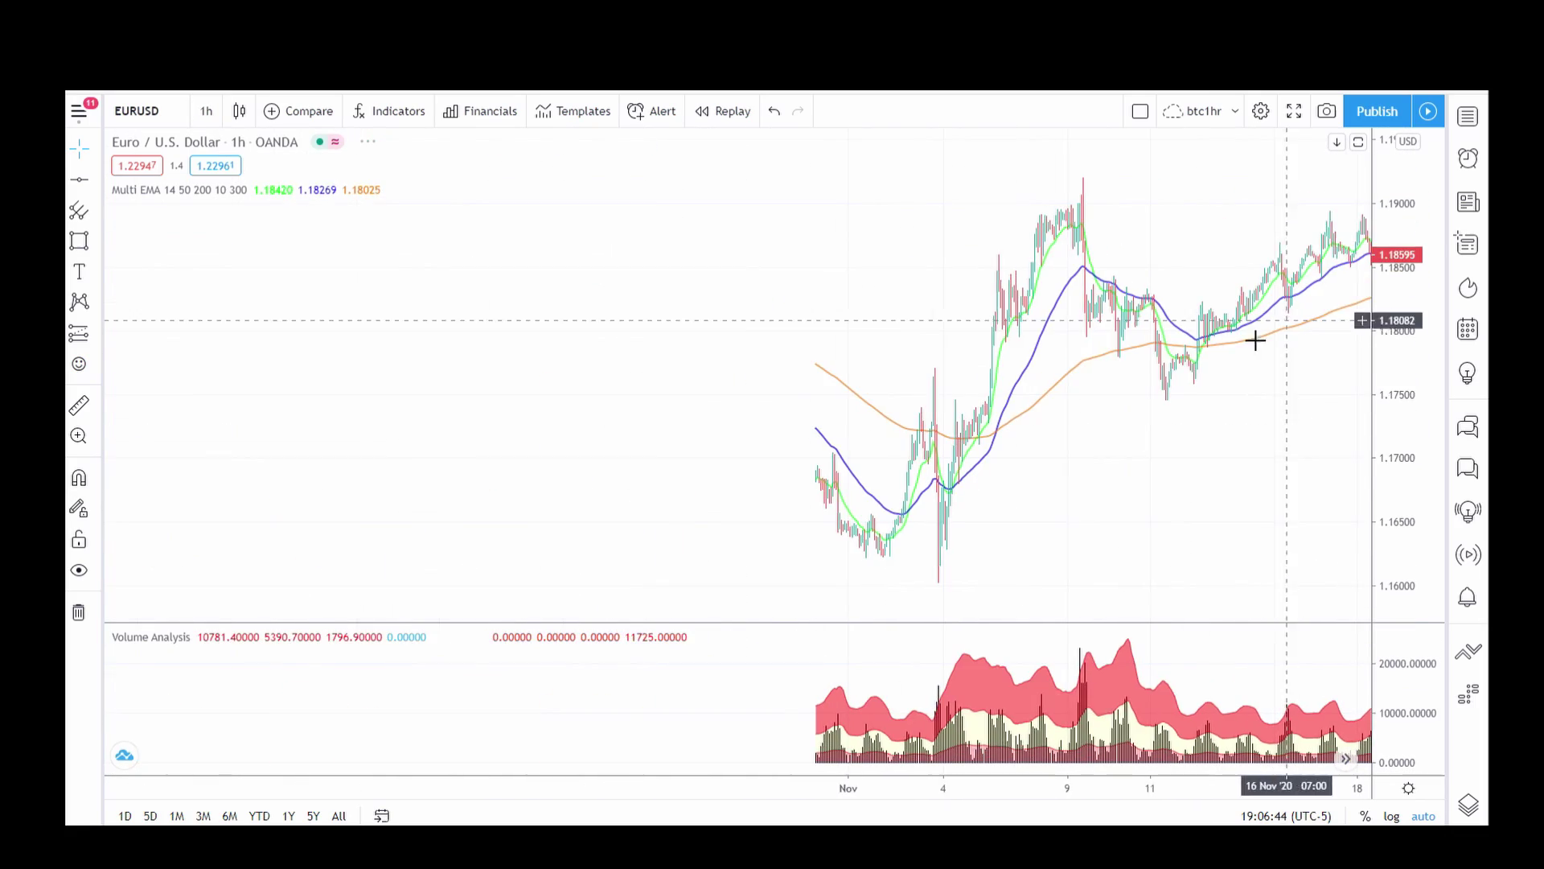
drag(577, 429, 903, 438)
drag(786, 455, 886, 482)
drag(727, 507, 842, 480)
scroll(668, 504, down, 3)
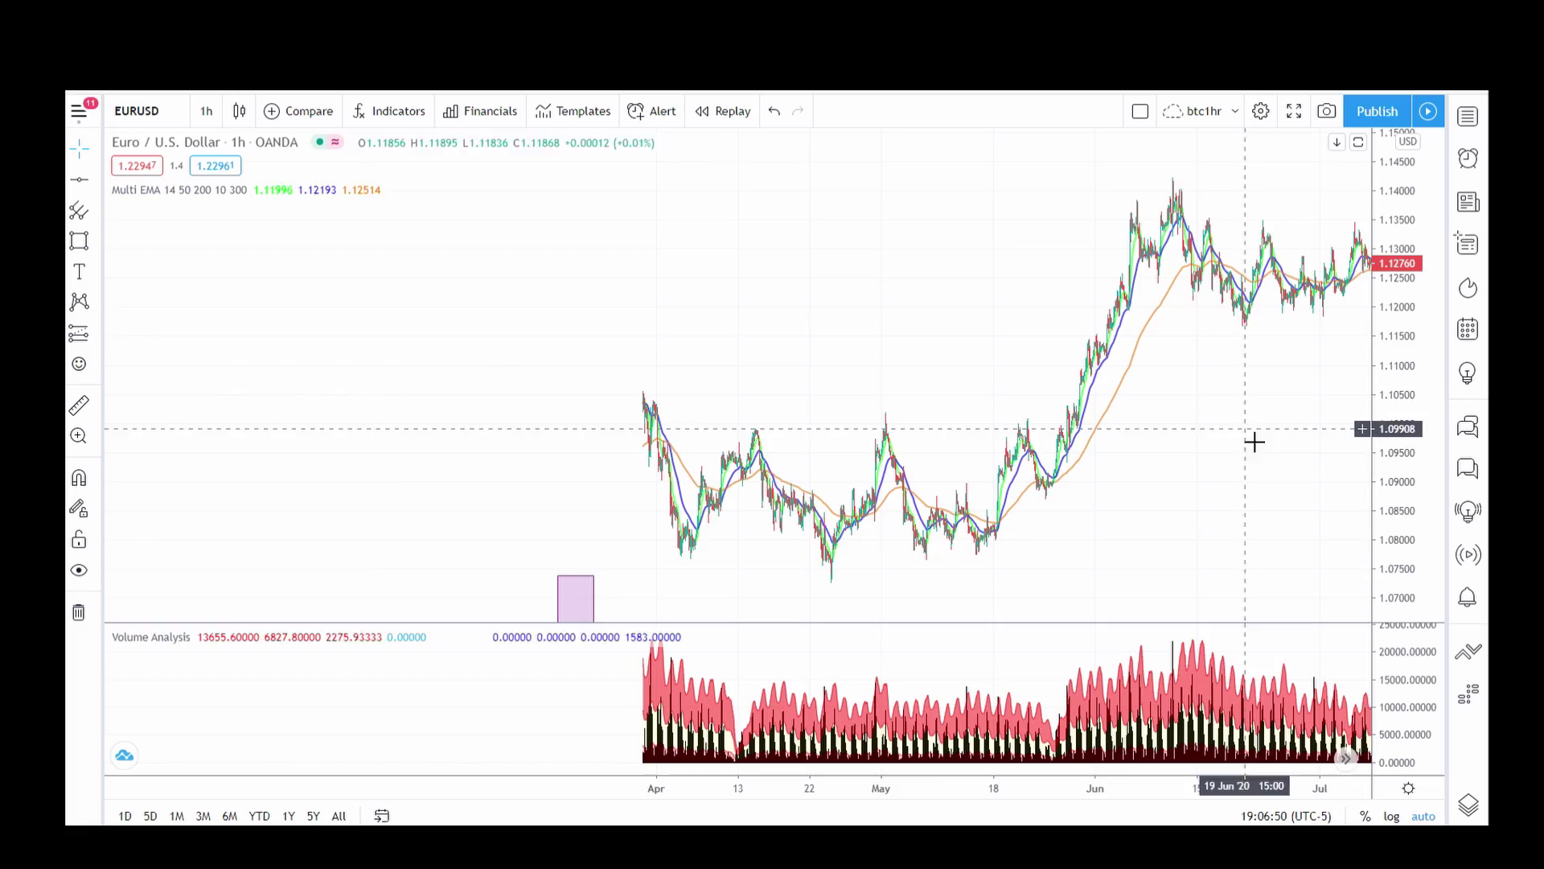
scroll(523, 599, up, 1)
scroll(979, 606, up, 5)
scroll(724, 587, left, 5)
scroll(807, 575, up, 3)
scroll(1138, 559, left, 2)
scroll(719, 587, up, 2)
scroll(718, 587, up, 1)
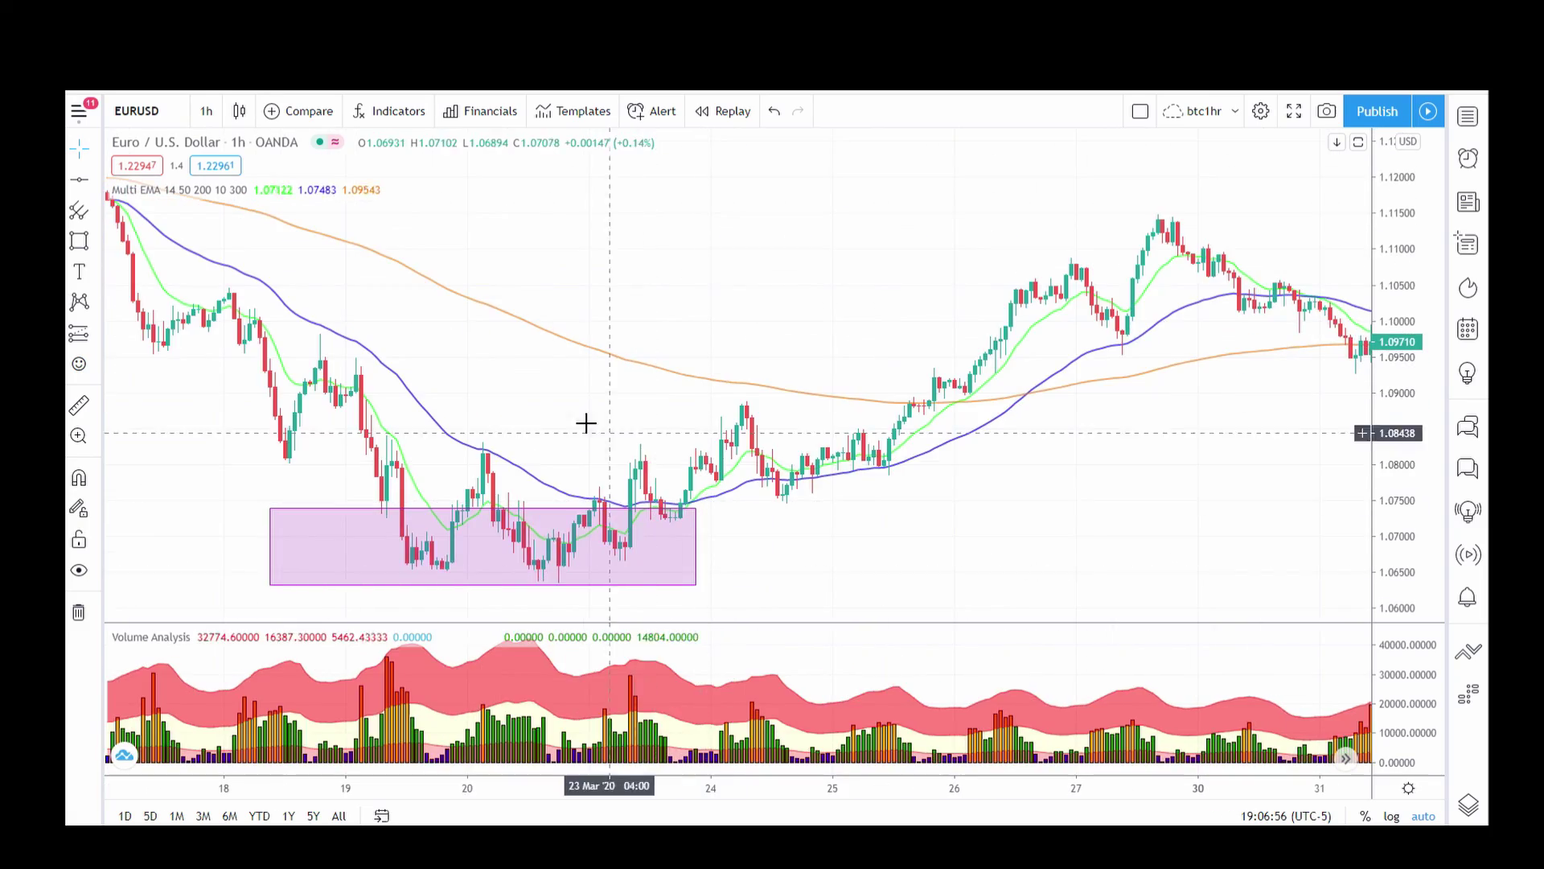
Examine the hourly candles and Volume Analysis bars for the decline from 16 March 2020 into the shaded rectangle
drag(606, 437, 1078, 399)
scroll(827, 545, right, 1)
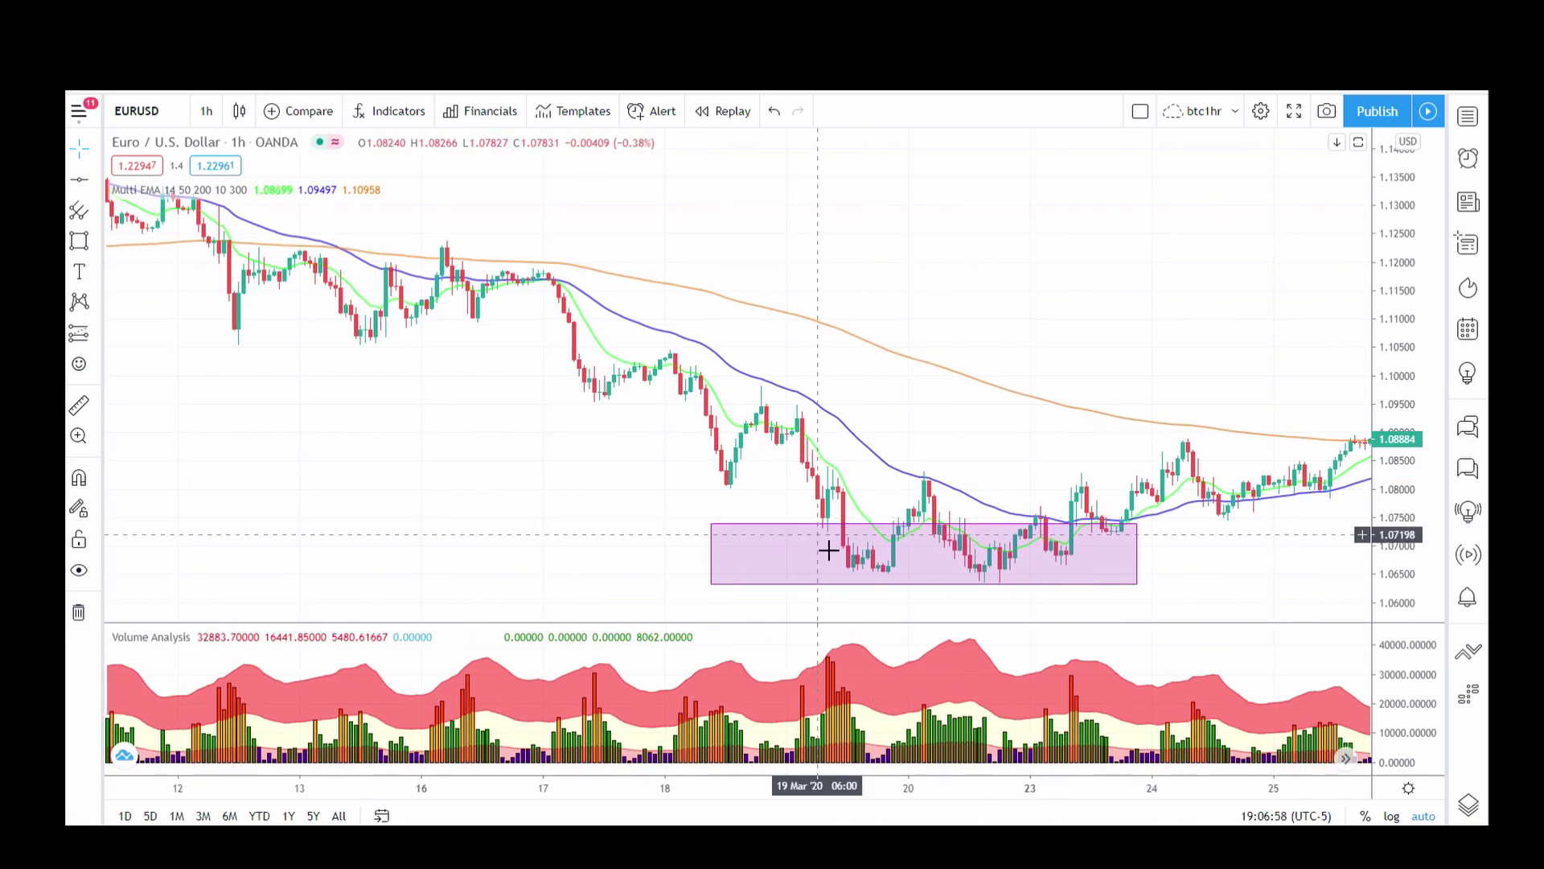
scroll(827, 544, up, 2)
drag(707, 417, 1058, 418)
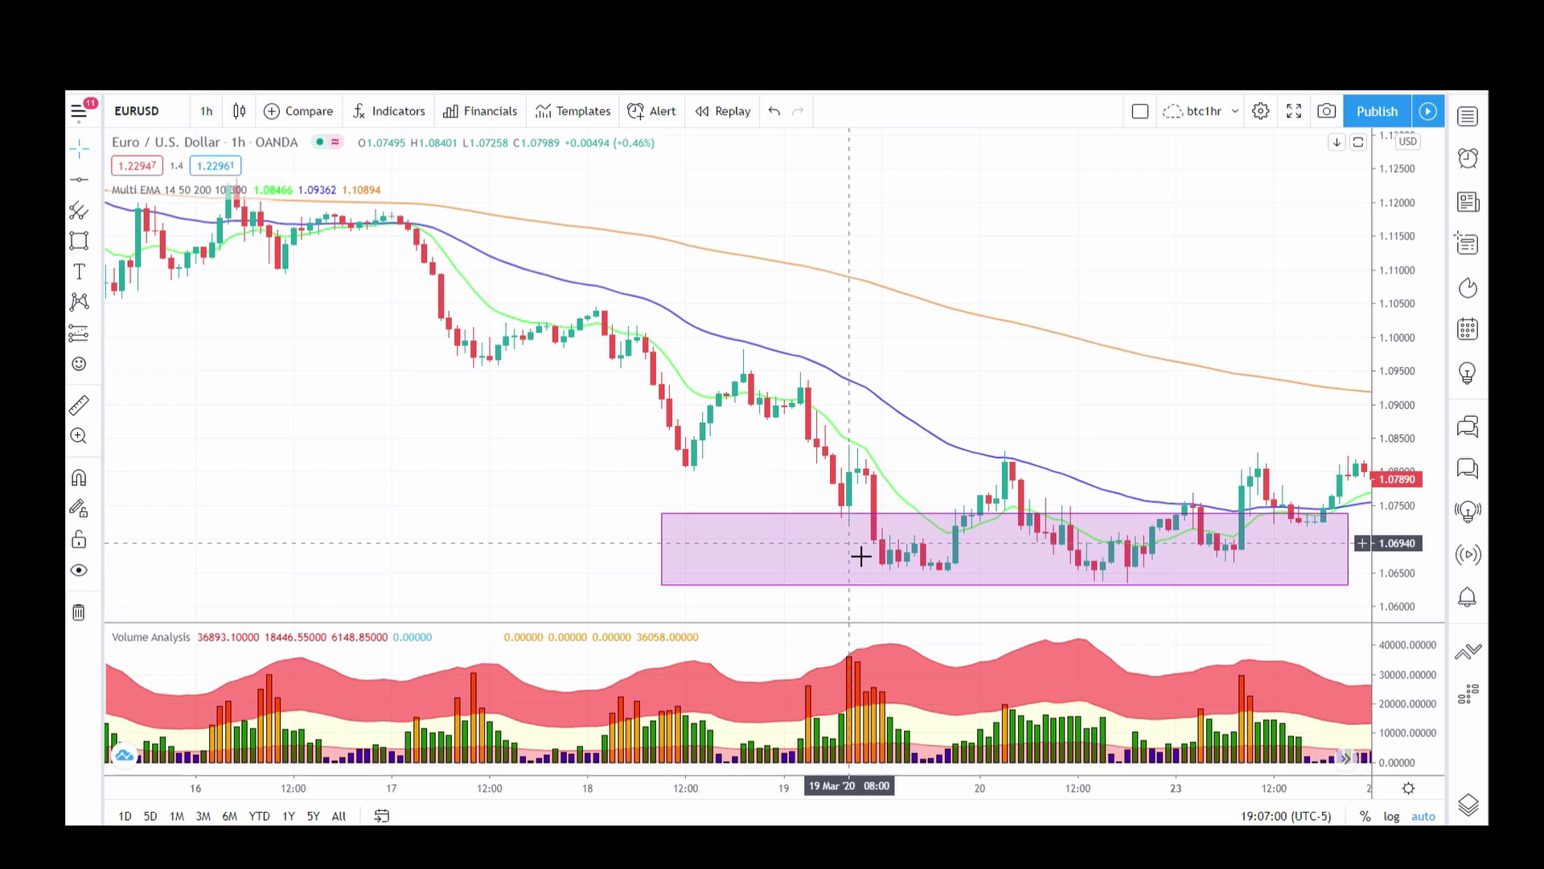
scroll(899, 536, down, 3)
scroll(1051, 568, up, 2)
scroll(959, 546, up, 1)
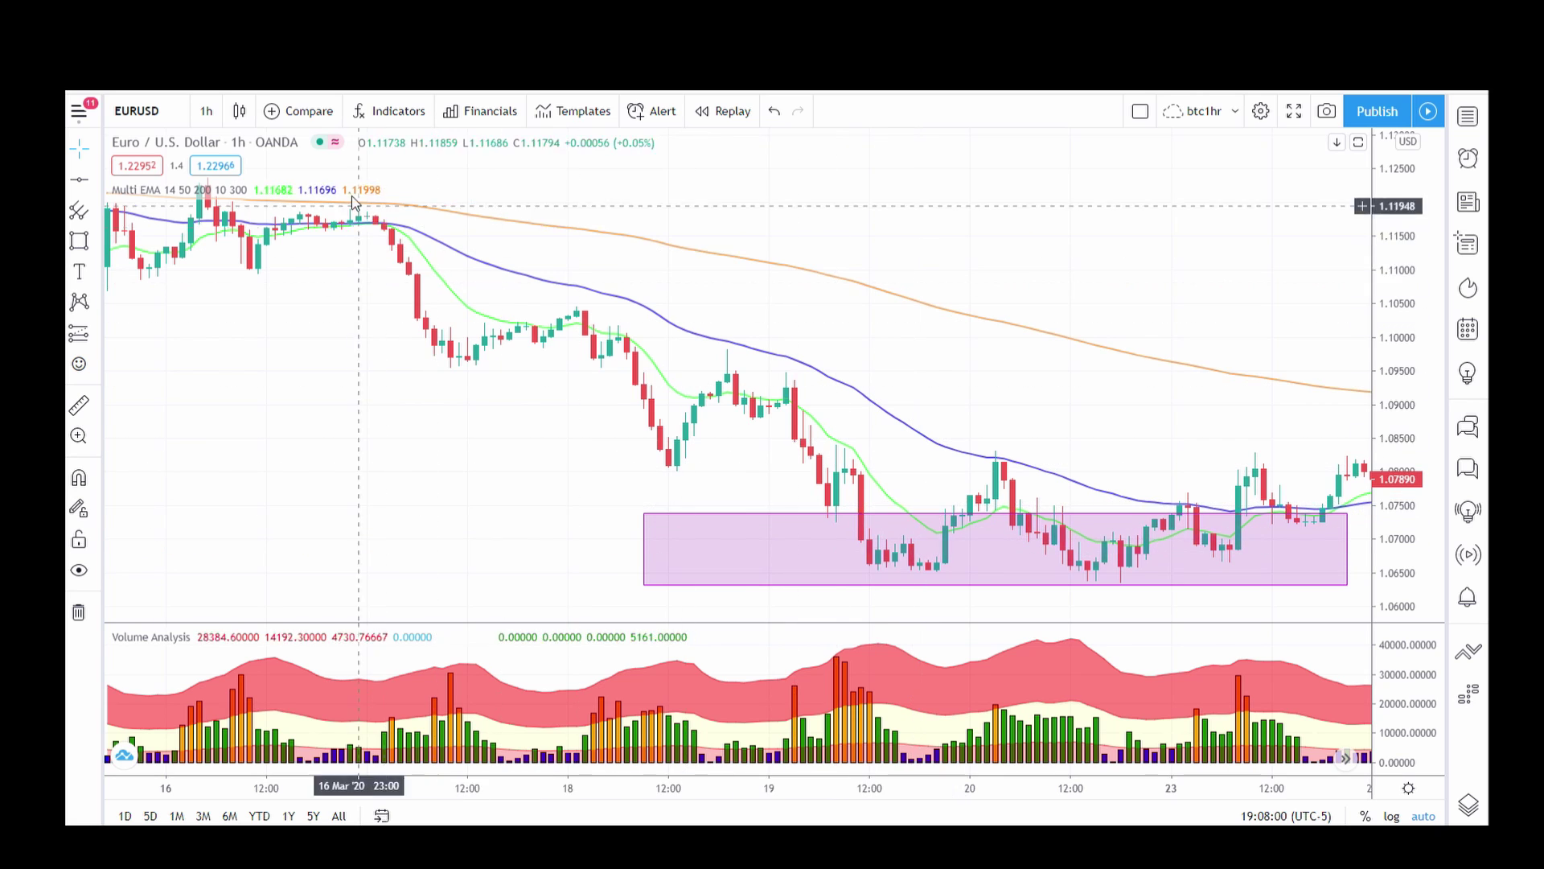
Examine the hourly price action, moving averages and volume inside the shaded rectangle and through the rise to early April 2020
drag(976, 418, 813, 455)
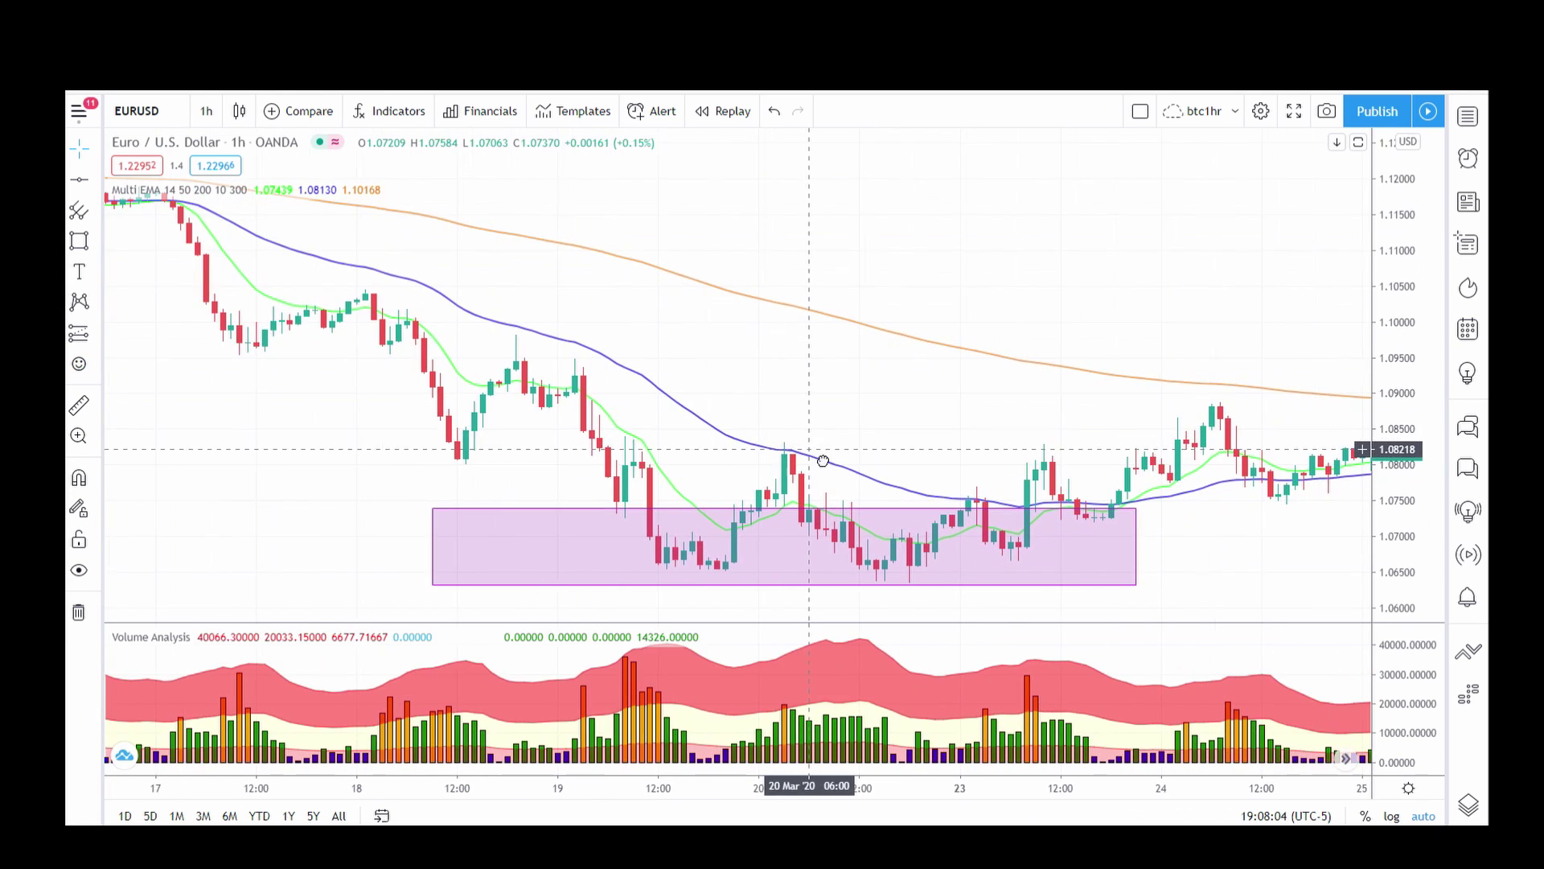
scroll(806, 495, down, 3)
drag(1065, 445, 800, 510)
scroll(800, 510, up, 3)
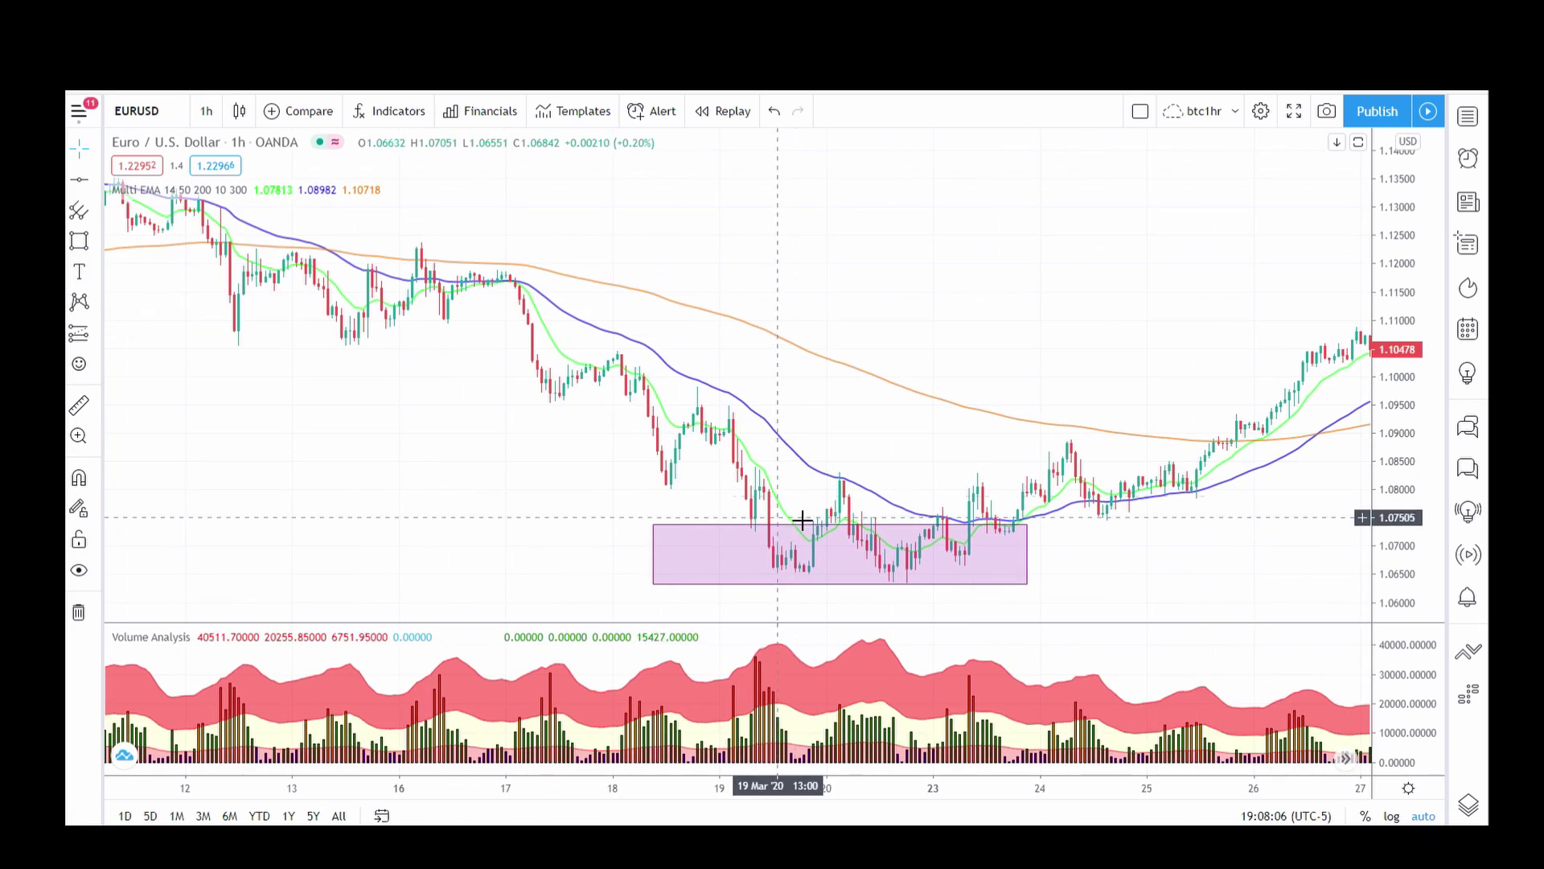
drag(720, 437, 814, 414)
scroll(716, 469, up, 3)
scroll(716, 469, down, 3)
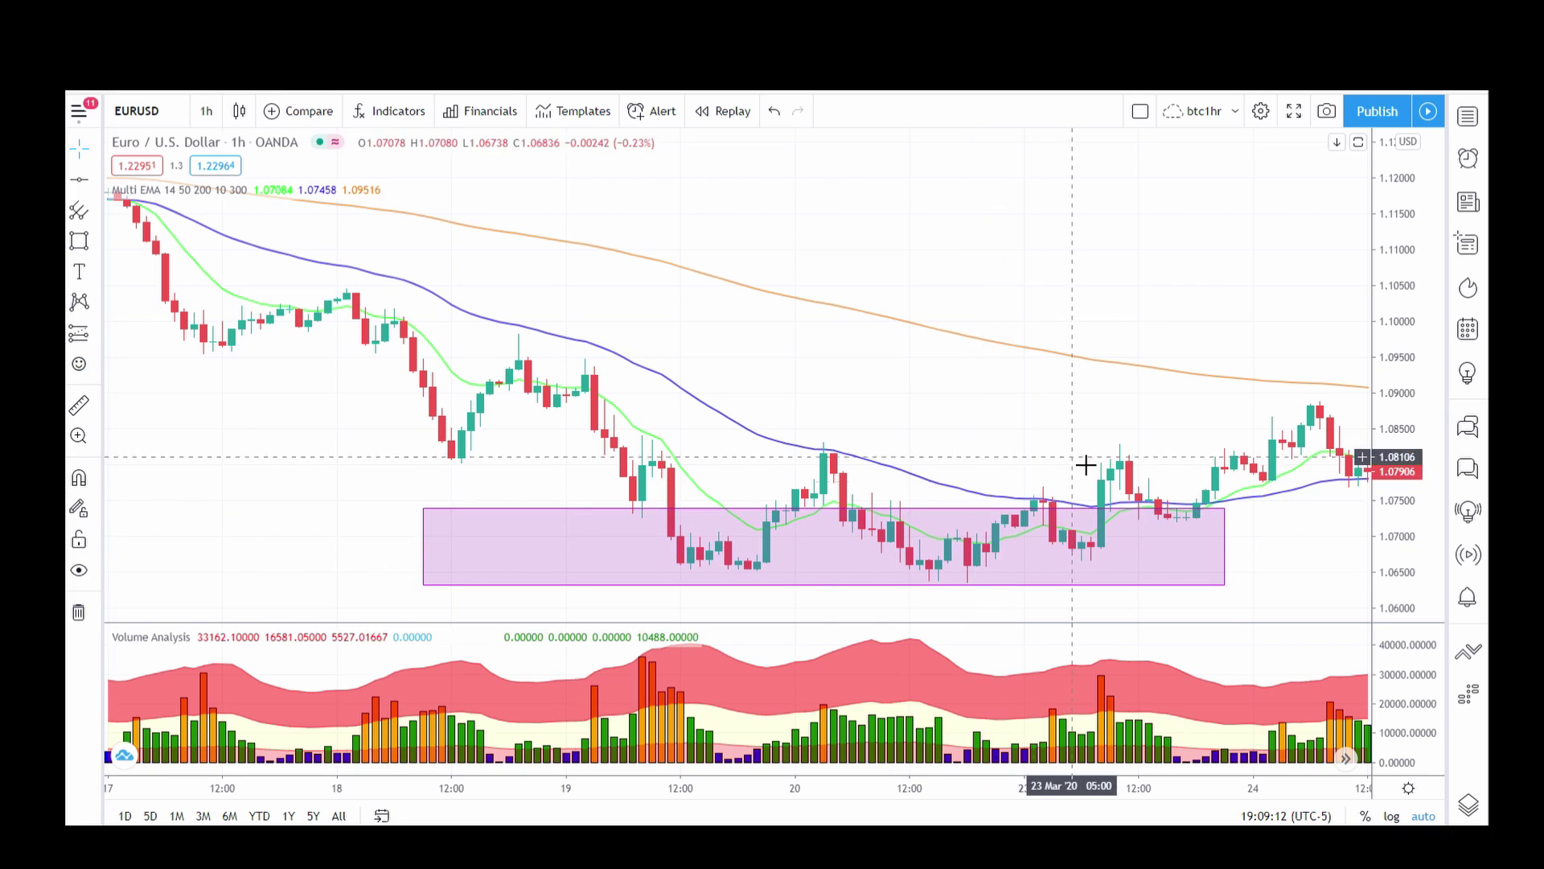
drag(1085, 469, 861, 469)
scroll(862, 469, down, 3)
drag(985, 456, 721, 504)
scroll(1016, 438, down, 3)
drag(1017, 438, 690, 563)
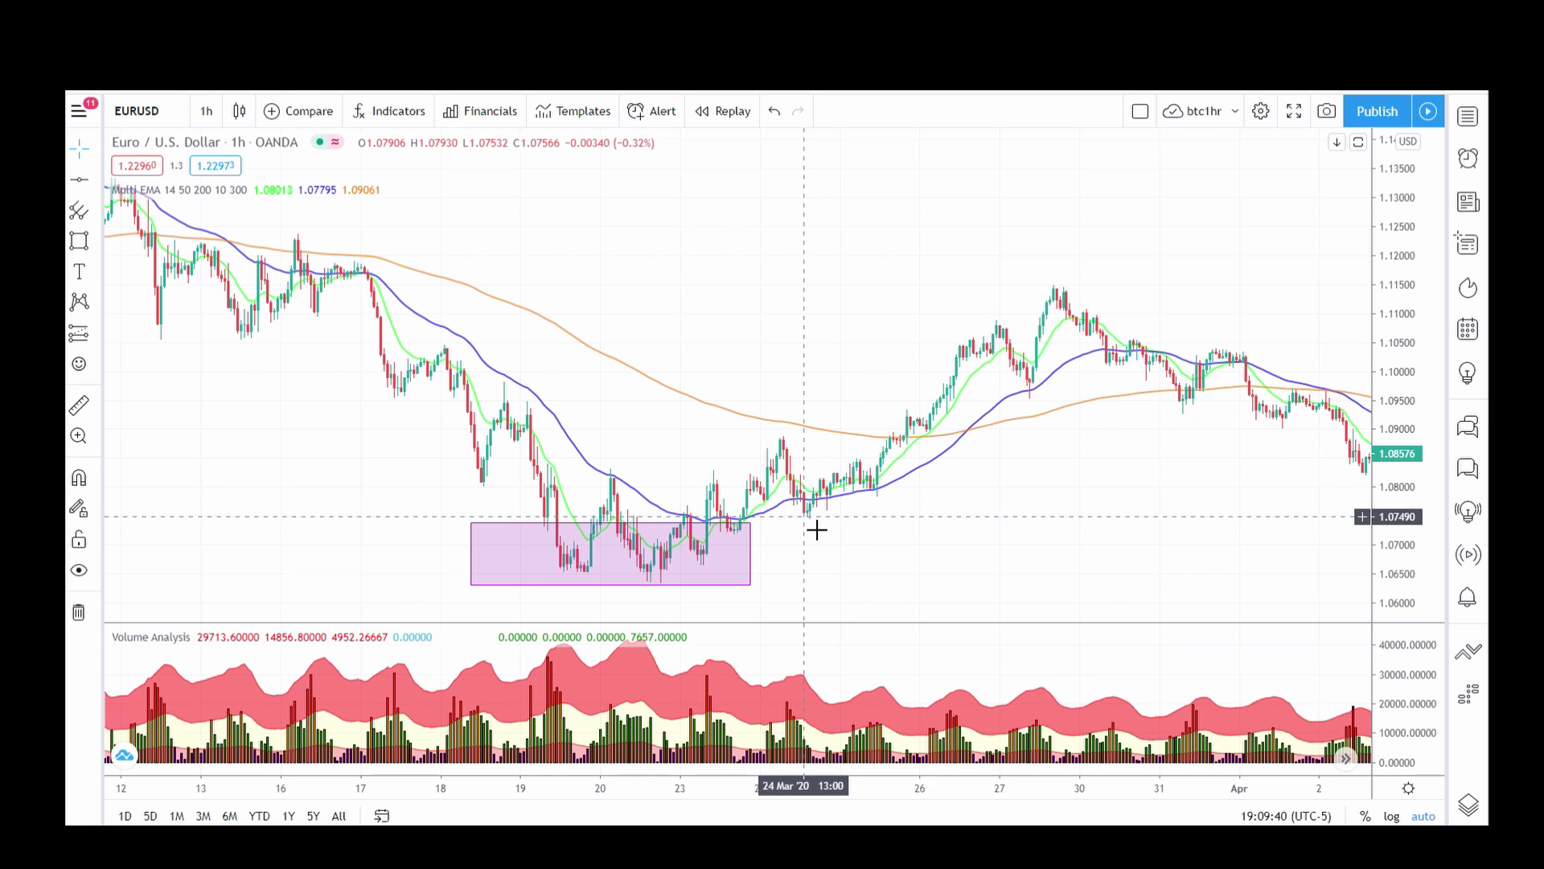
Examine the hourly price action, moving averages and volume from the shaded March 2020 lows through to early June 2020
click(690, 522)
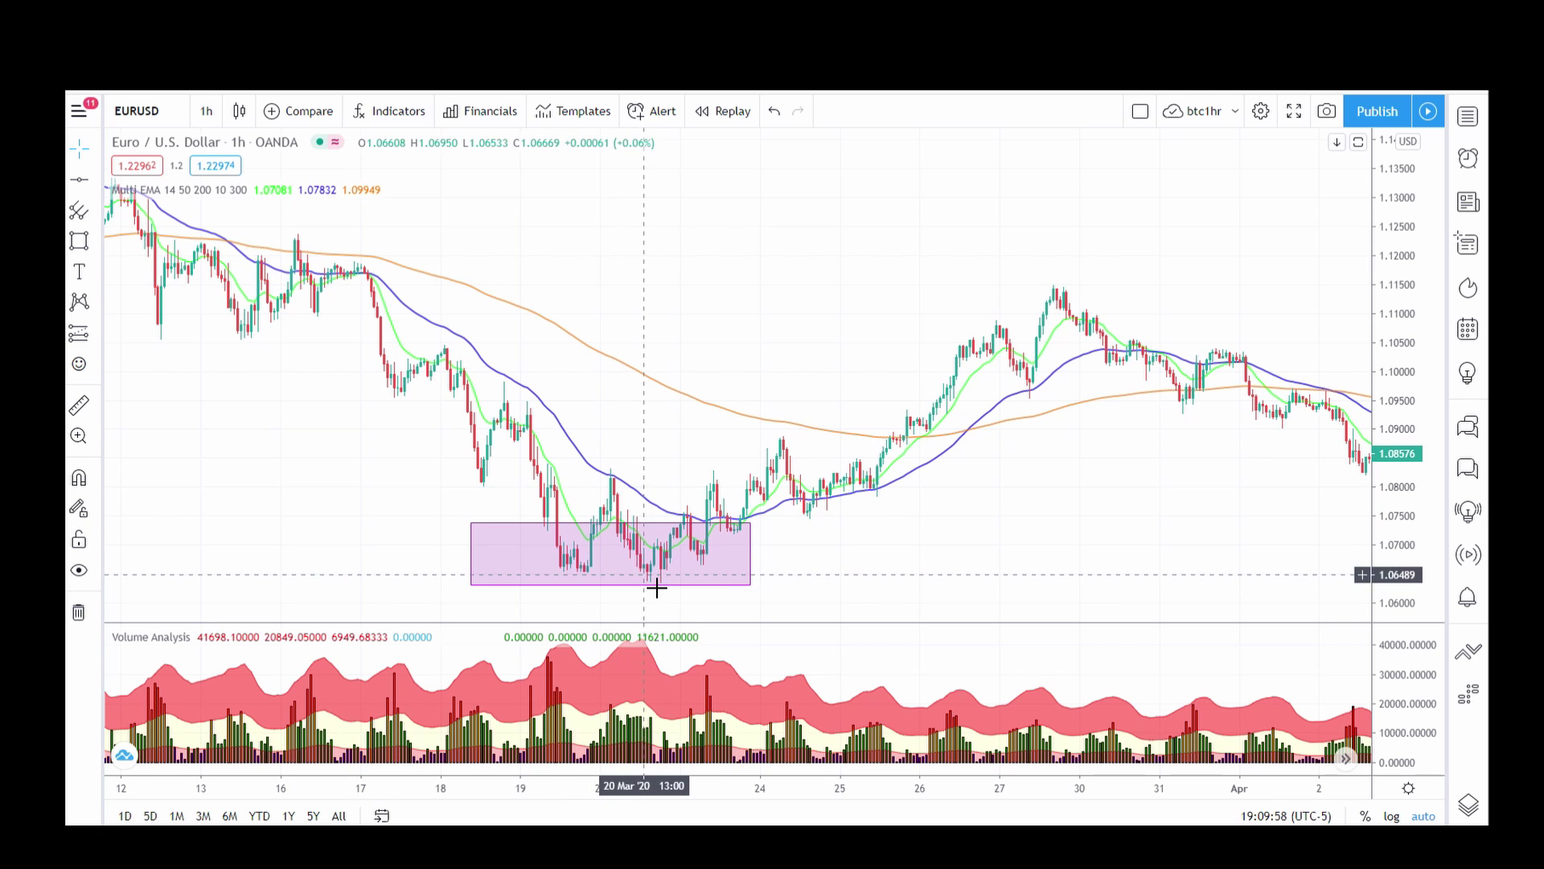
drag(1024, 534, 895, 555)
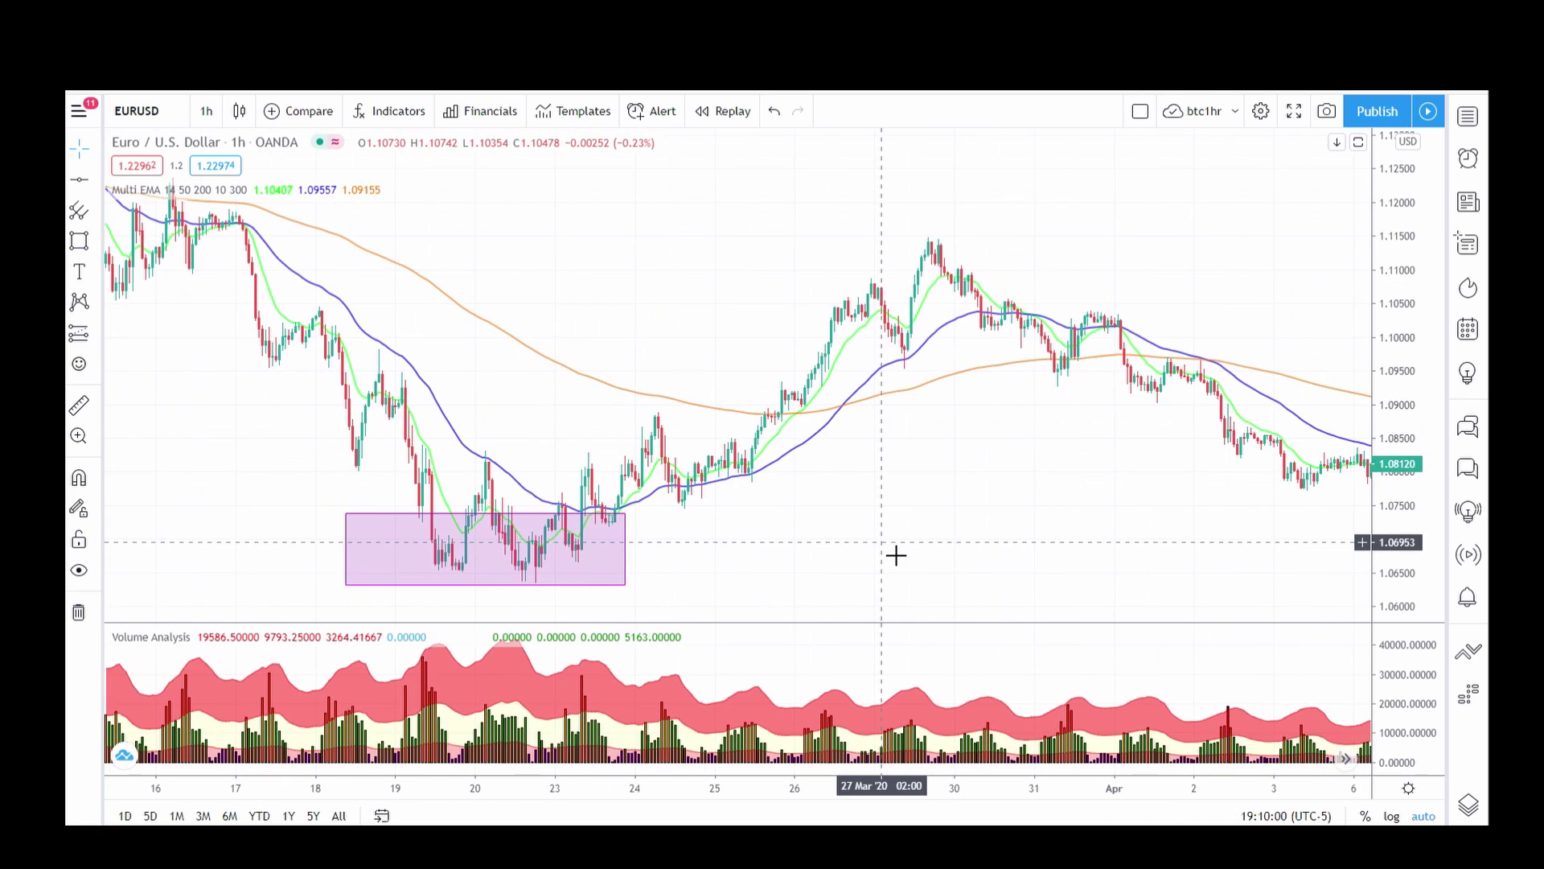
scroll(895, 554, down, 3)
drag(1034, 558, 748, 558)
scroll(813, 490, down, 2)
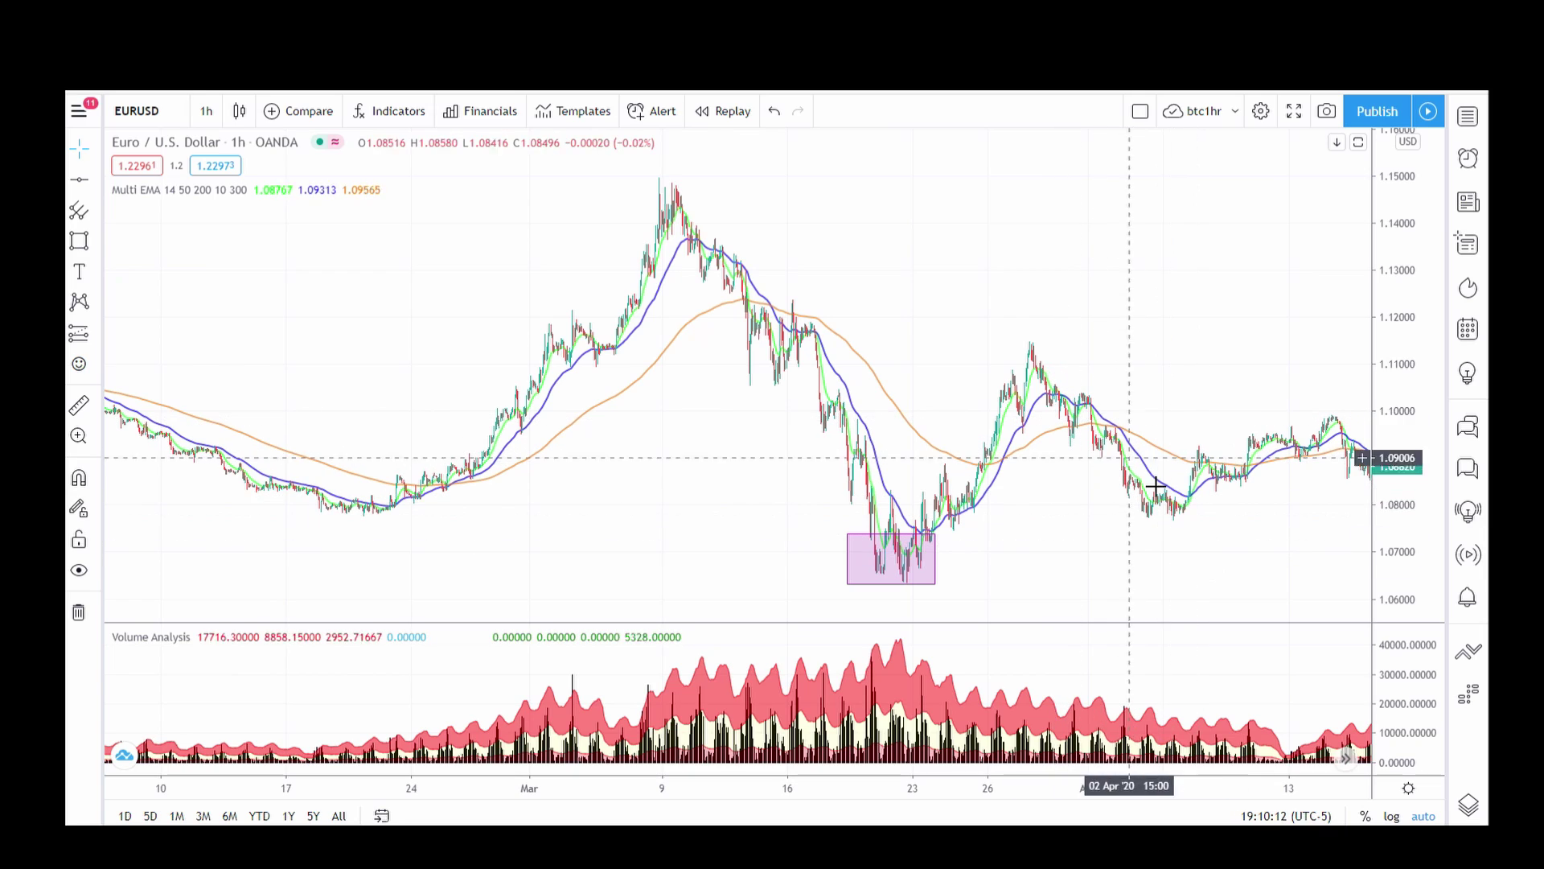
drag(1219, 537, 678, 555)
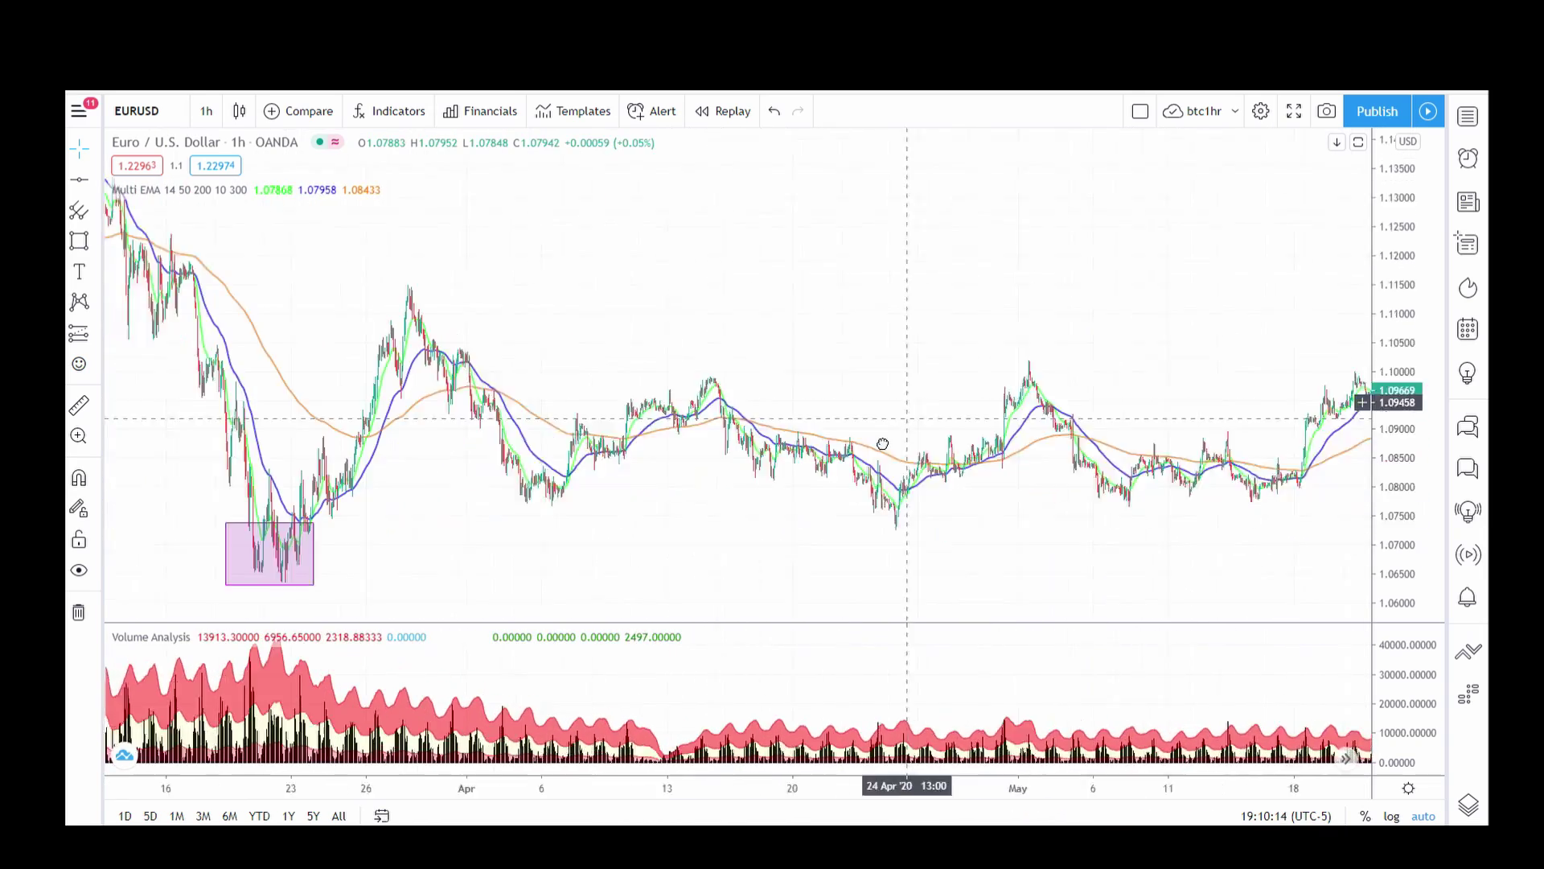
drag(903, 435, 734, 459)
drag(1079, 547, 805, 555)
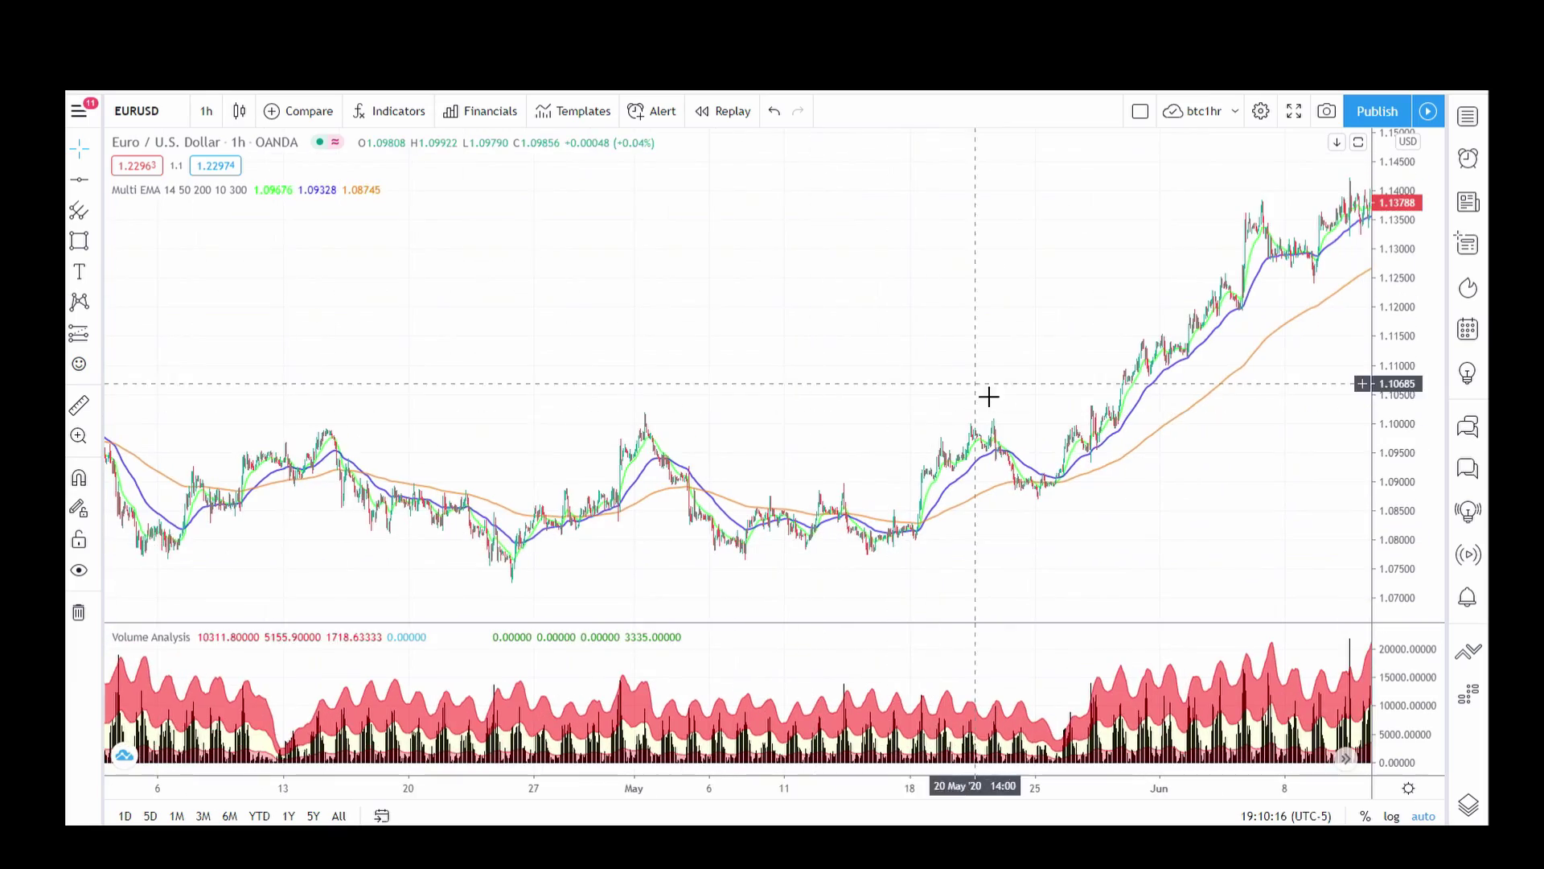
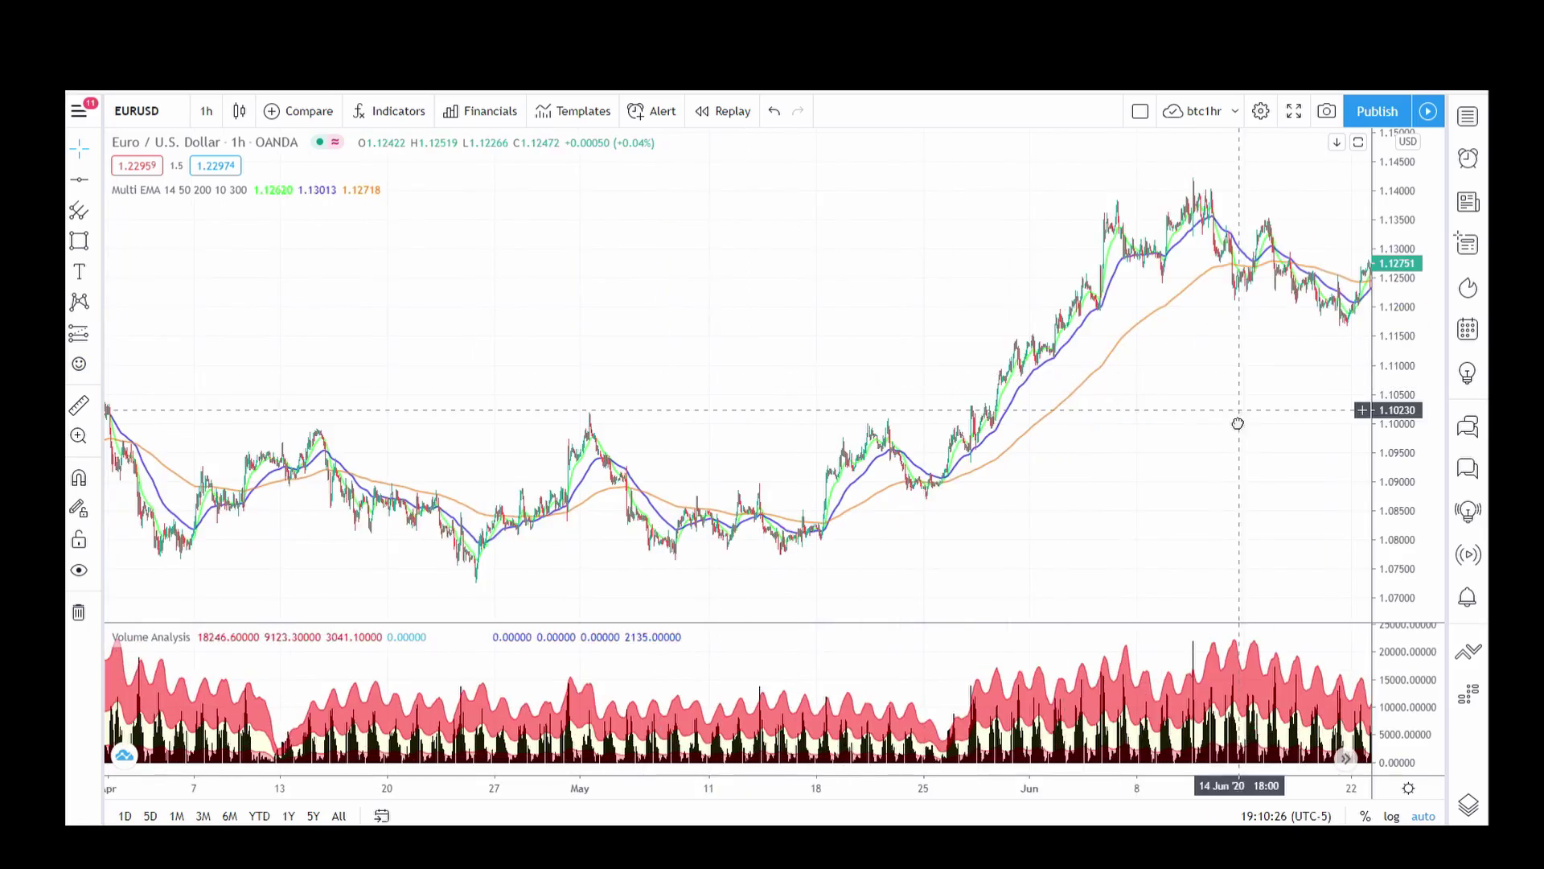
Go forward to late December 2020 and examine the hourly candles and volume around the upper shaded rectangle near 1.227
drag(1029, 398, 438, 423)
drag(1126, 418, 121, 458)
drag(1180, 386, 153, 458)
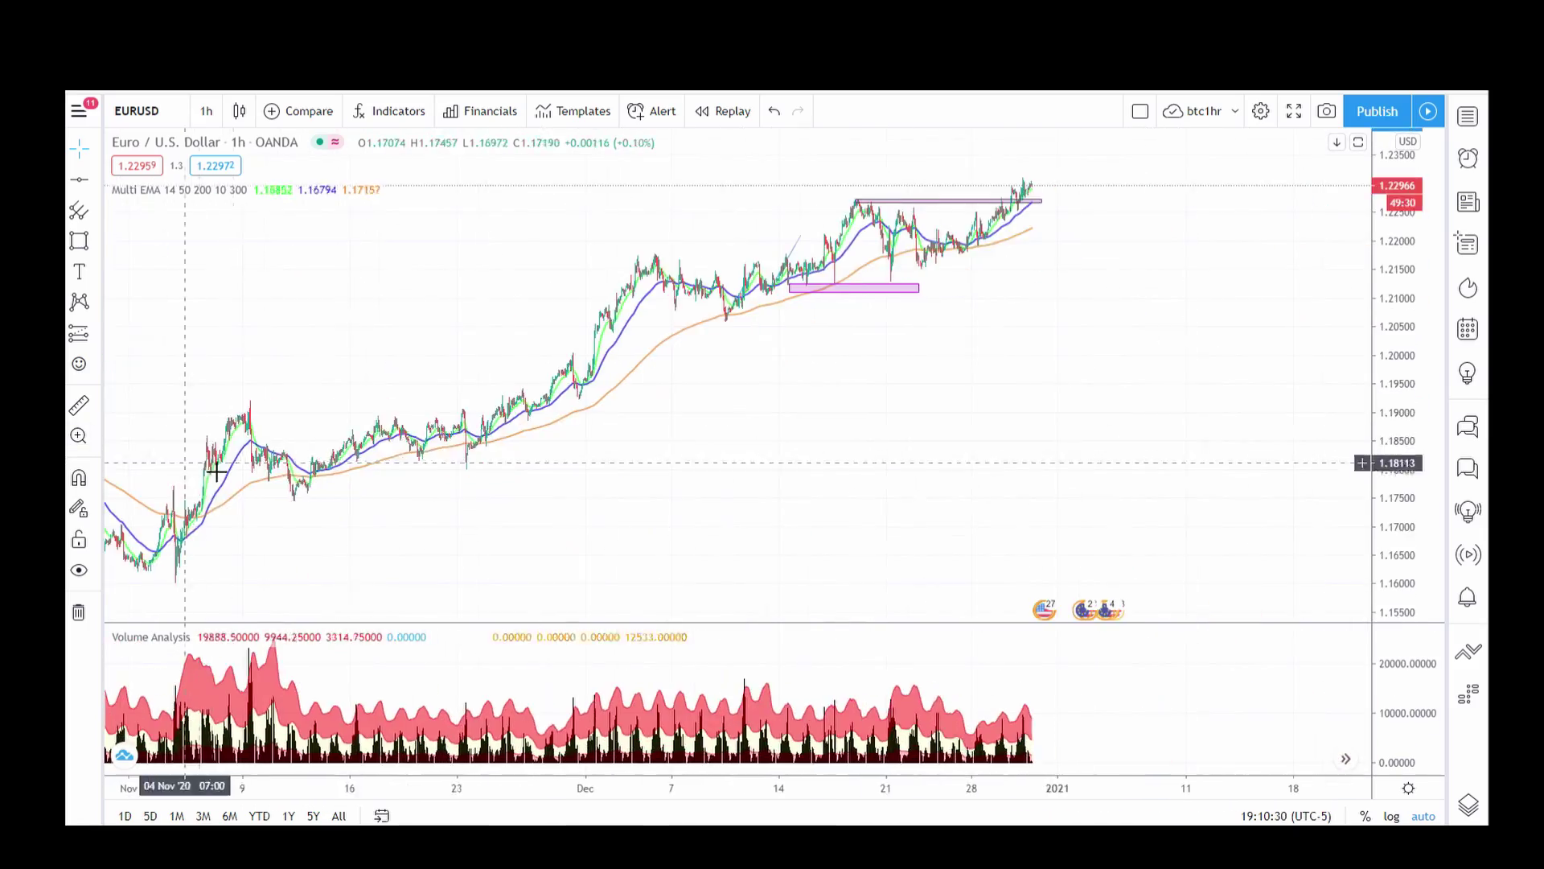
drag(1006, 423, 667, 347)
scroll(813, 335, up, 3)
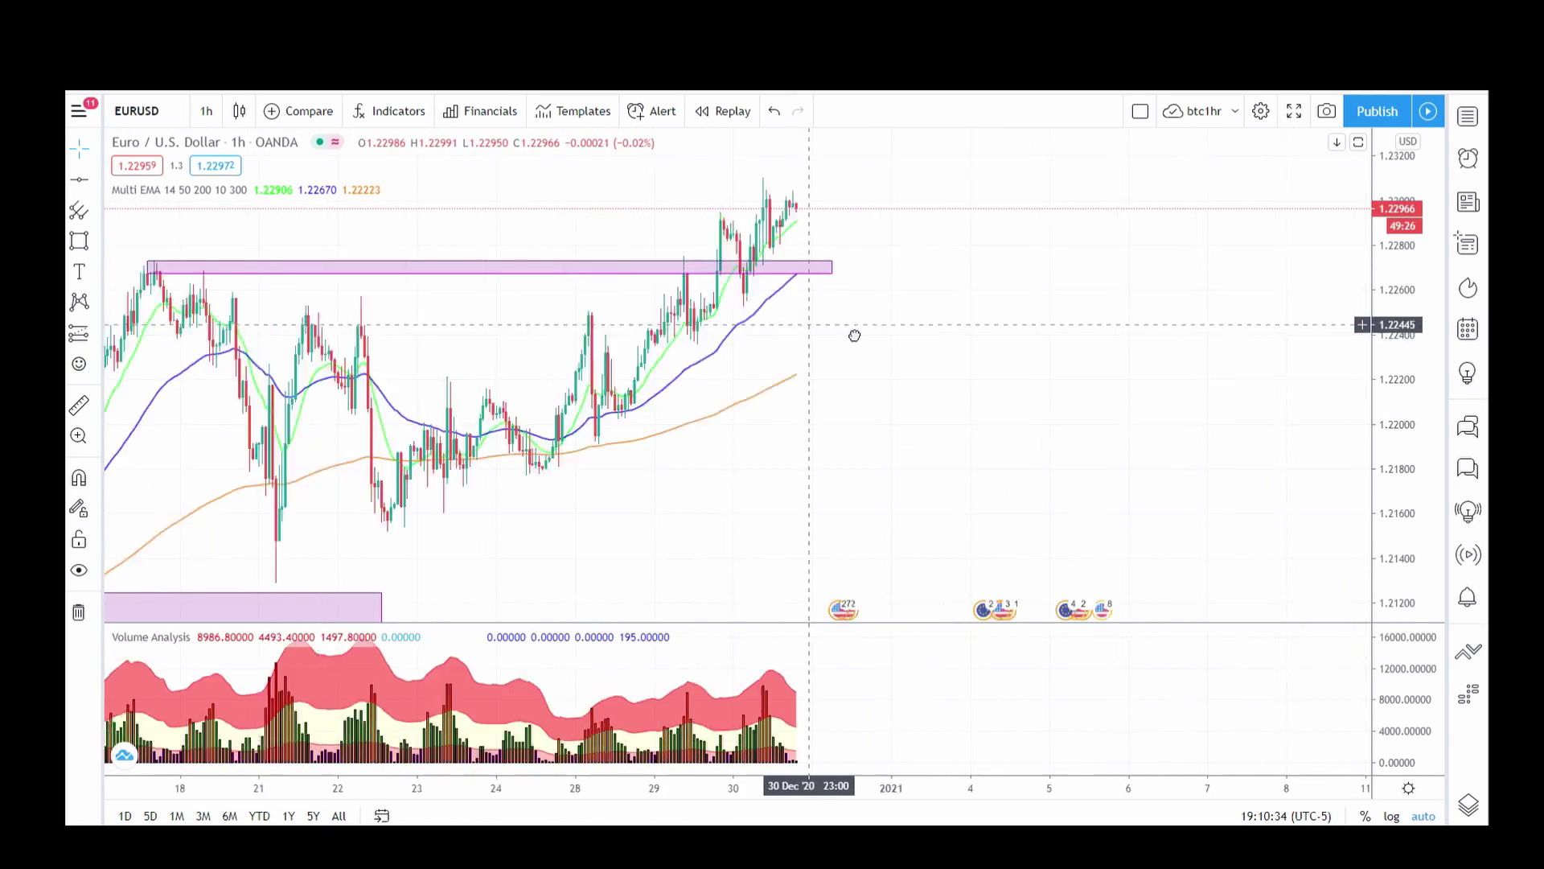
drag(813, 361, 989, 282)
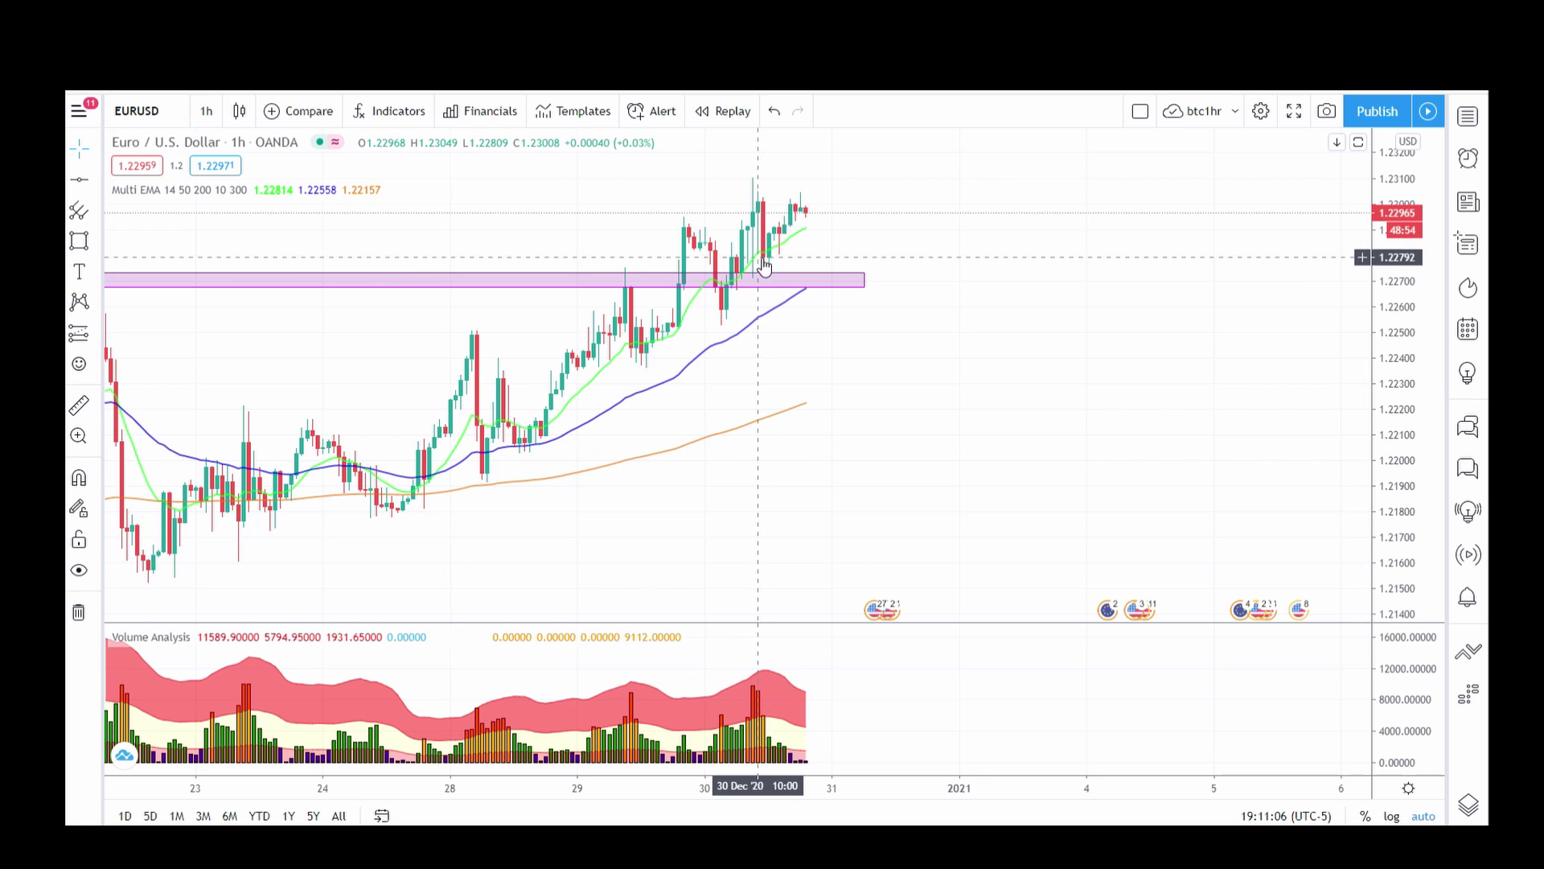
scroll(792, 403, down, 3)
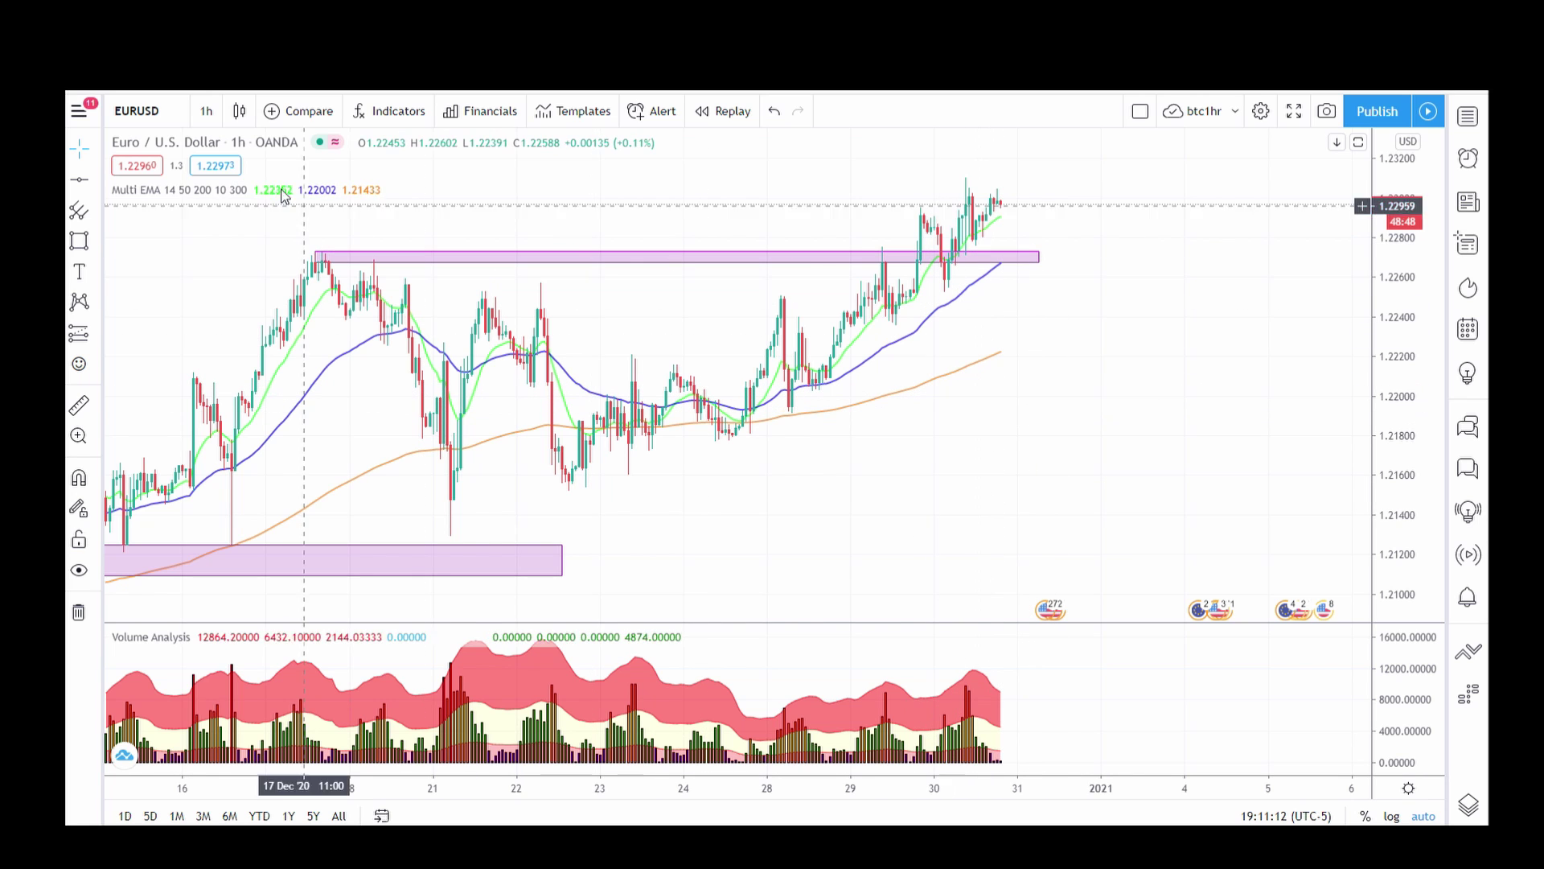
Switch the chart to the 4 hour interval and frame the December 2020 candles around the two shaded rectangles
click(206, 111)
click(222, 478)
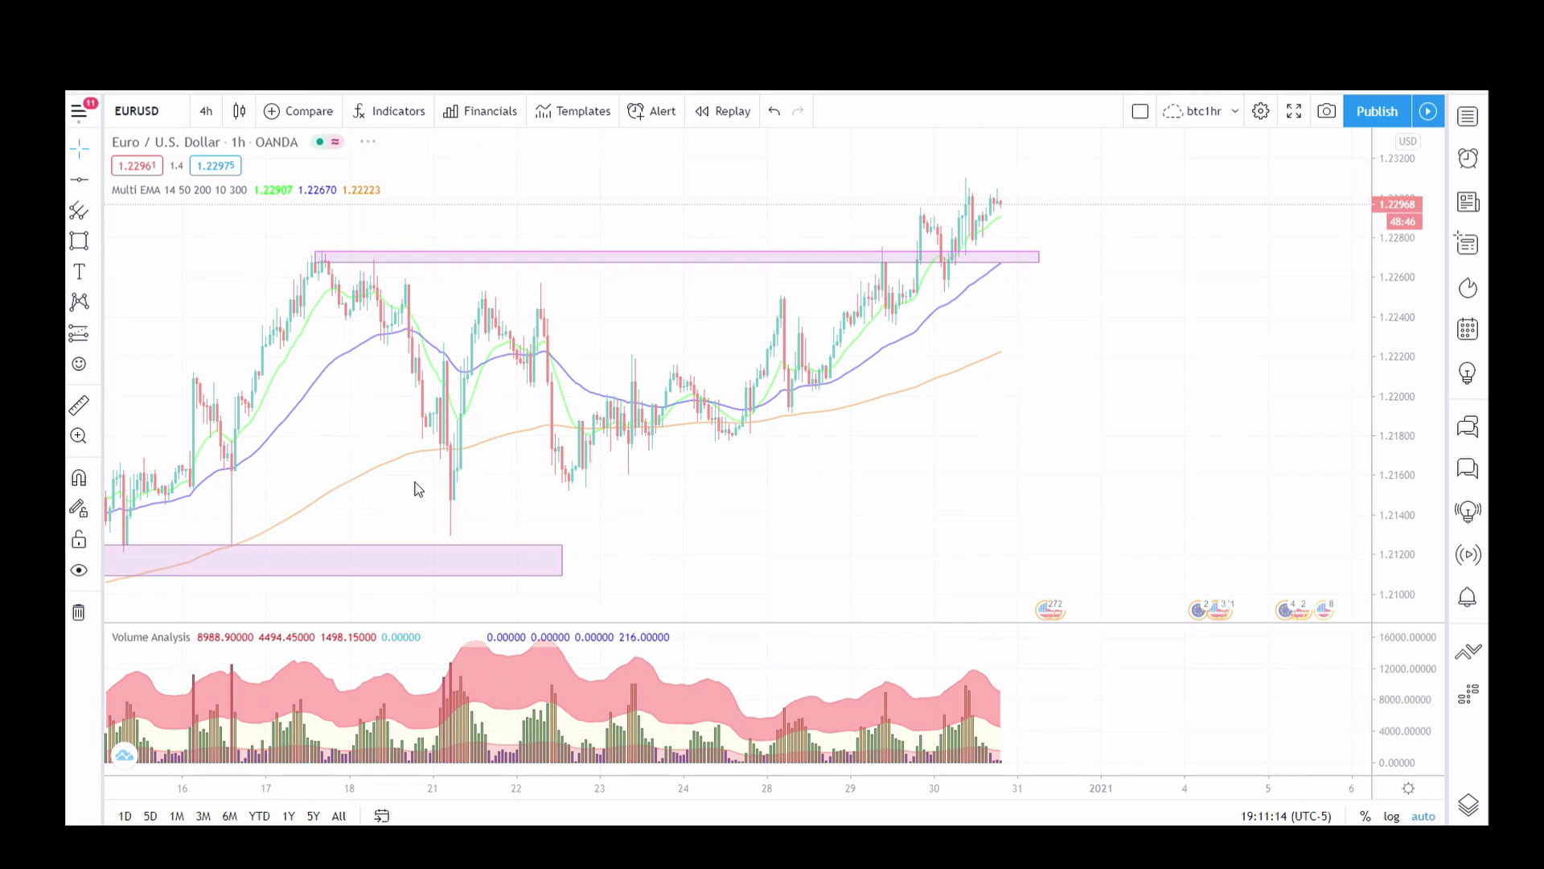
scroll(777, 311, up, 3)
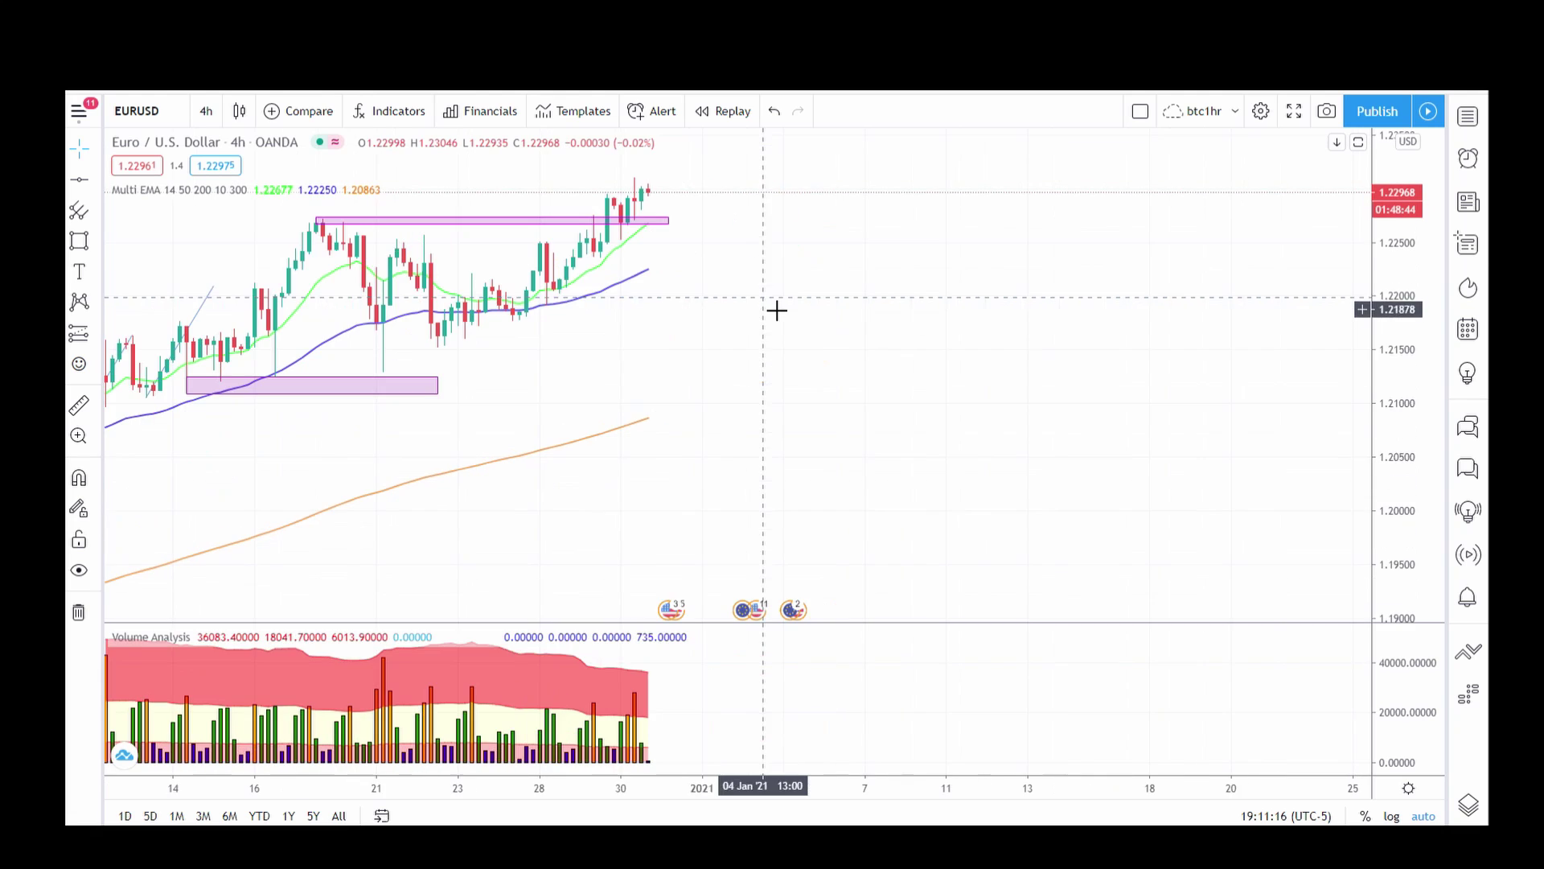
scroll(886, 300, down, 1)
scroll(861, 310, up, 1)
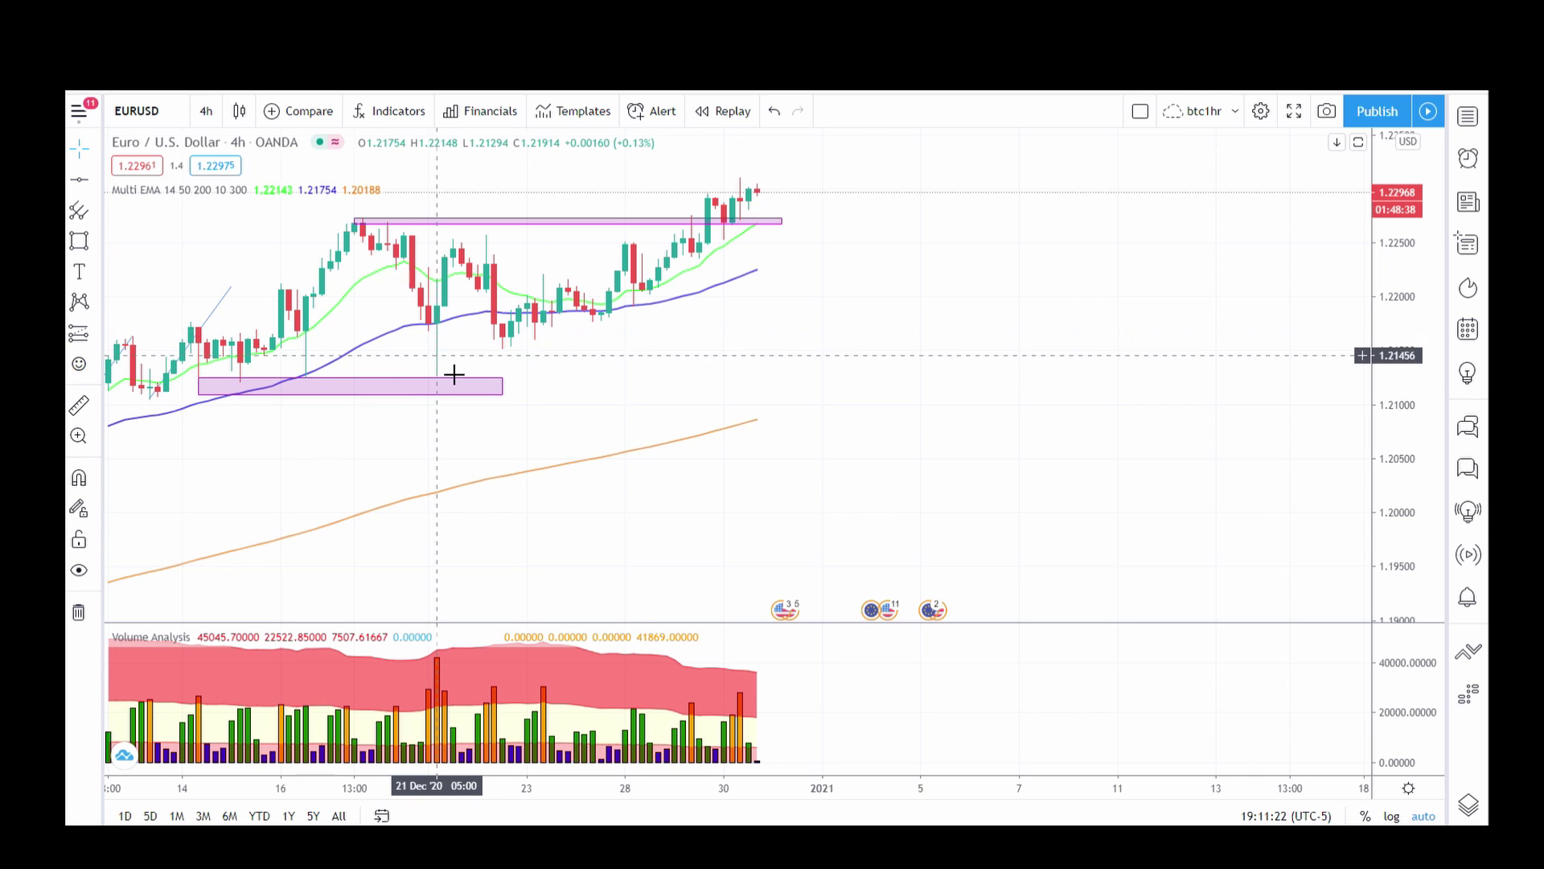
Examine the 4-hour uptrend from November to 30 December 2020, comparing its moving averages and volume with the two shaded rectangles
scroll(876, 352, down, 3)
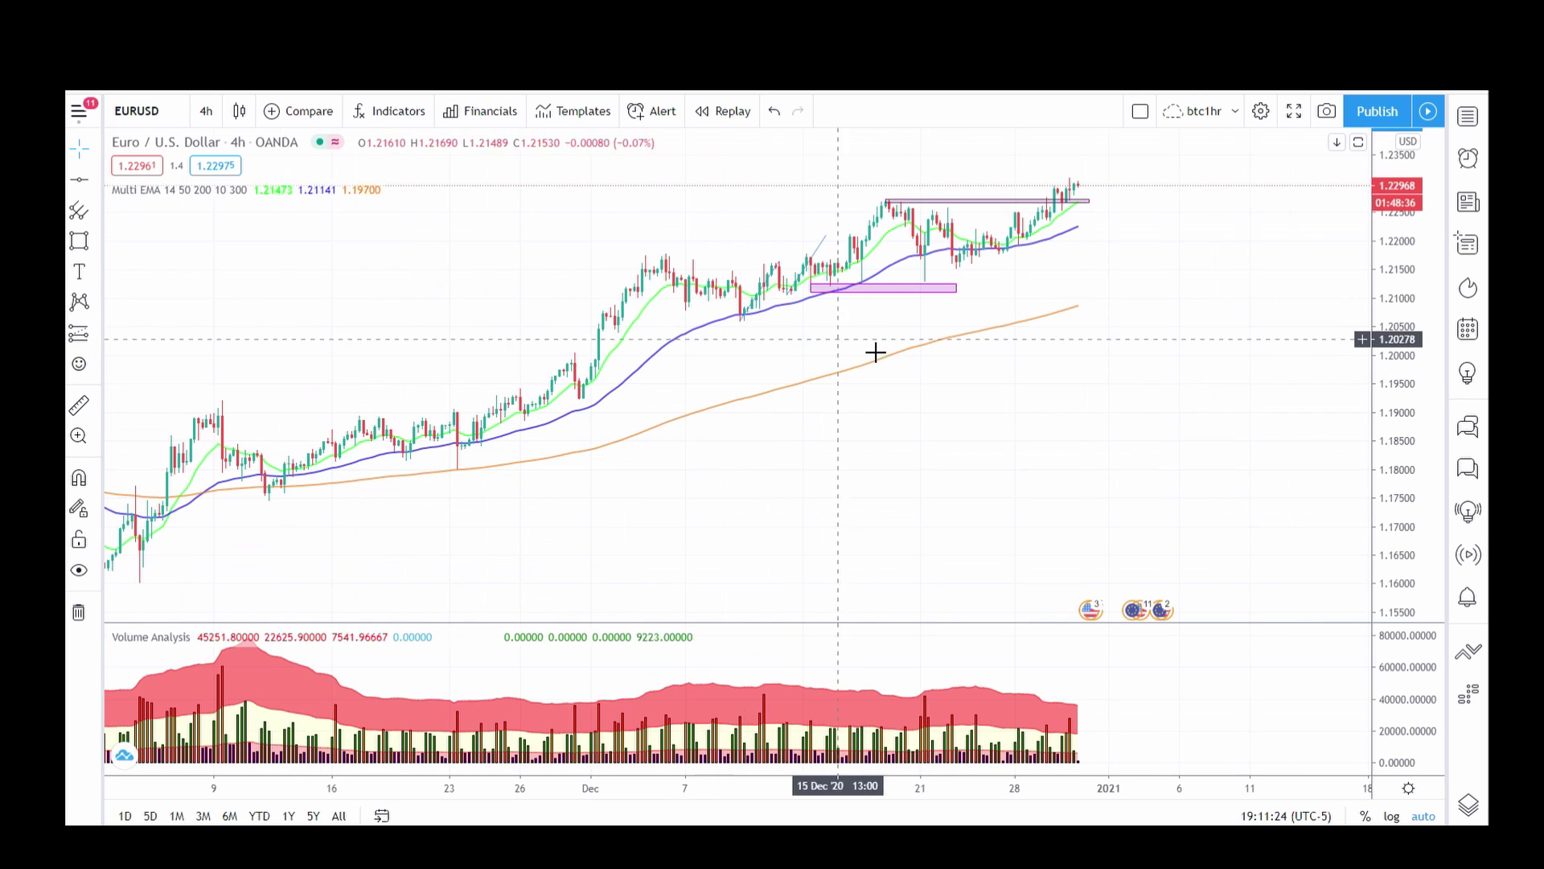
scroll(919, 315, up, 1)
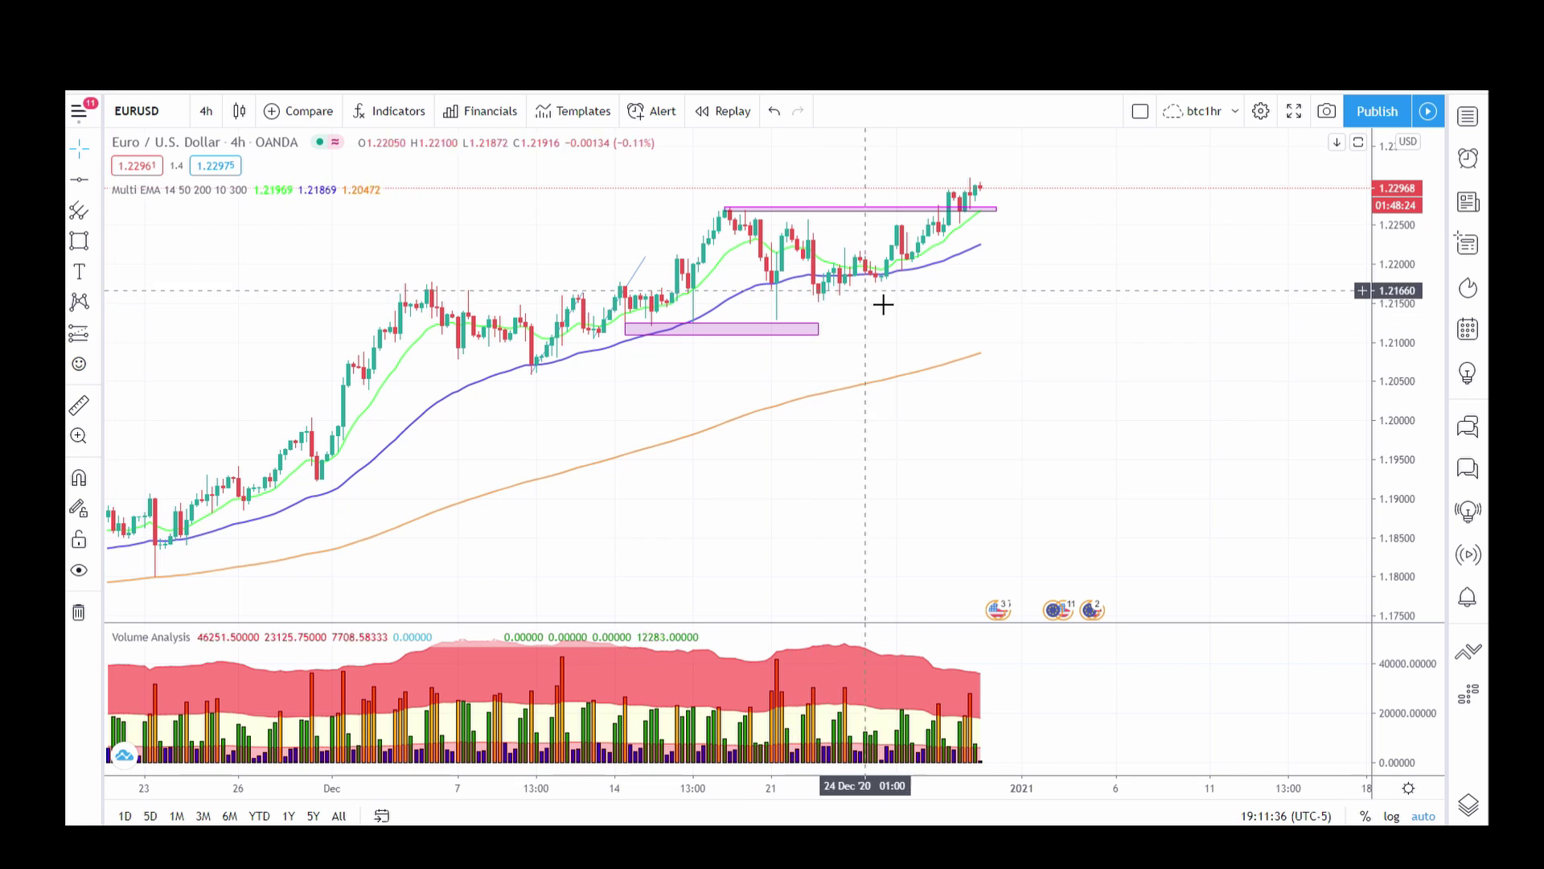
scroll(920, 303, down, 5)
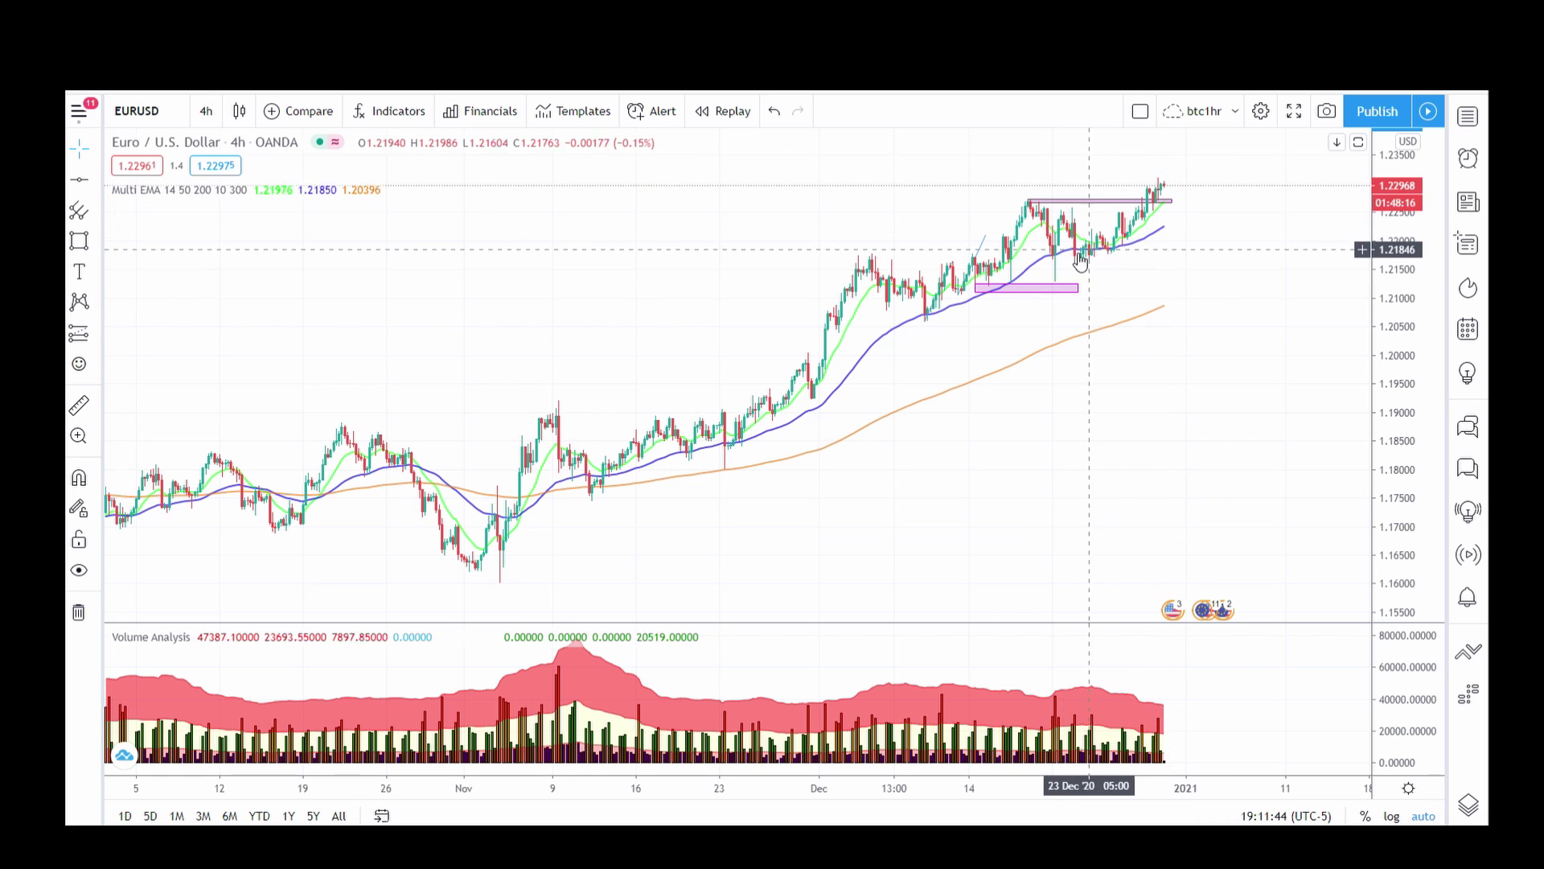
scroll(1027, 351, up, 3)
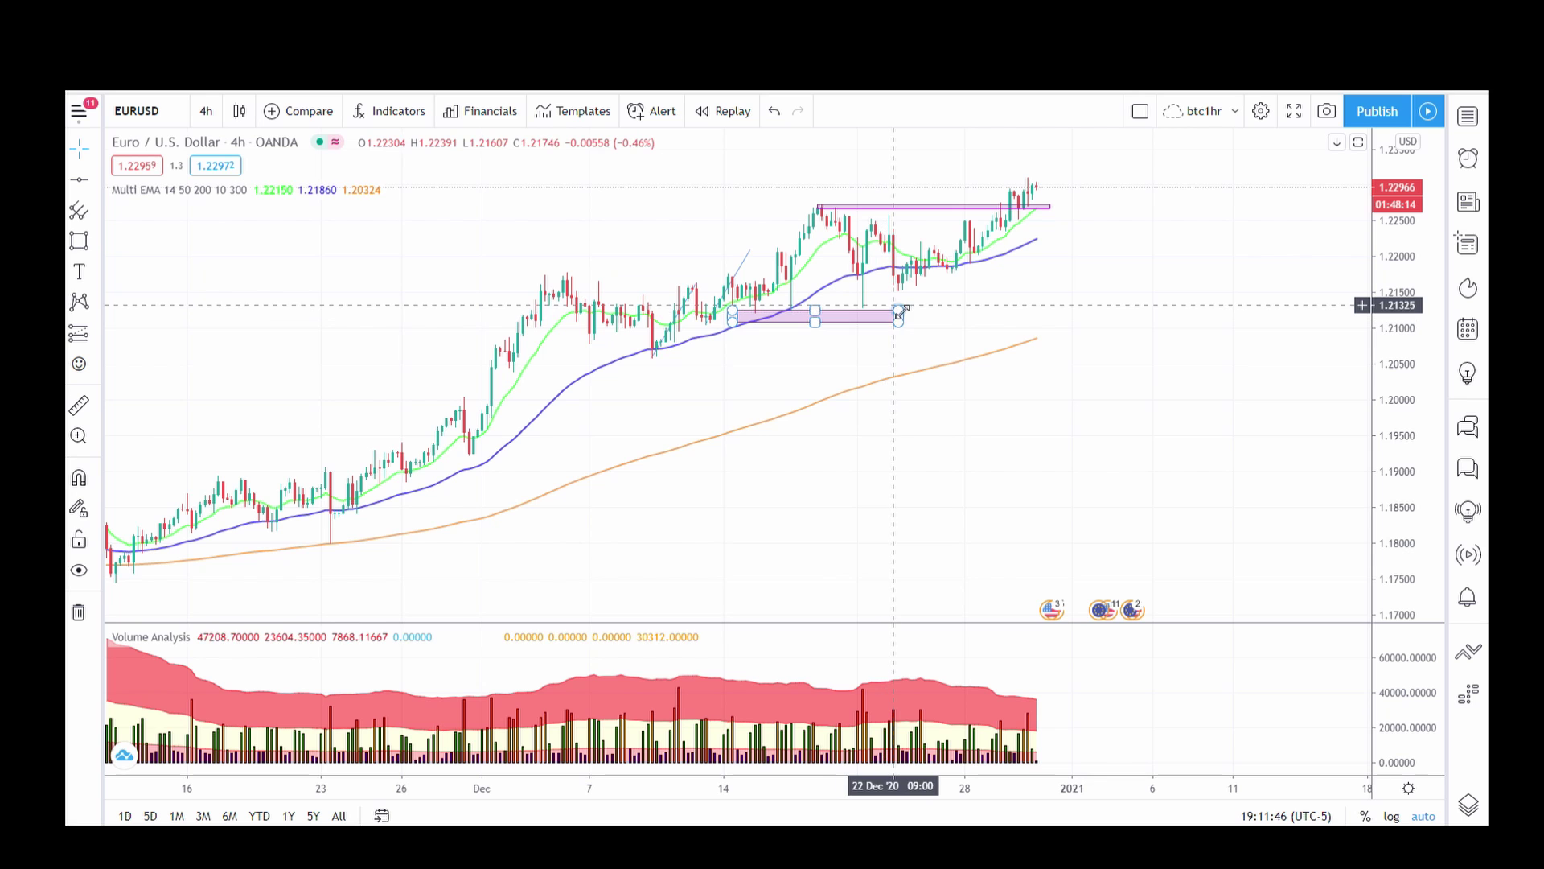
scroll(969, 348, up, 4)
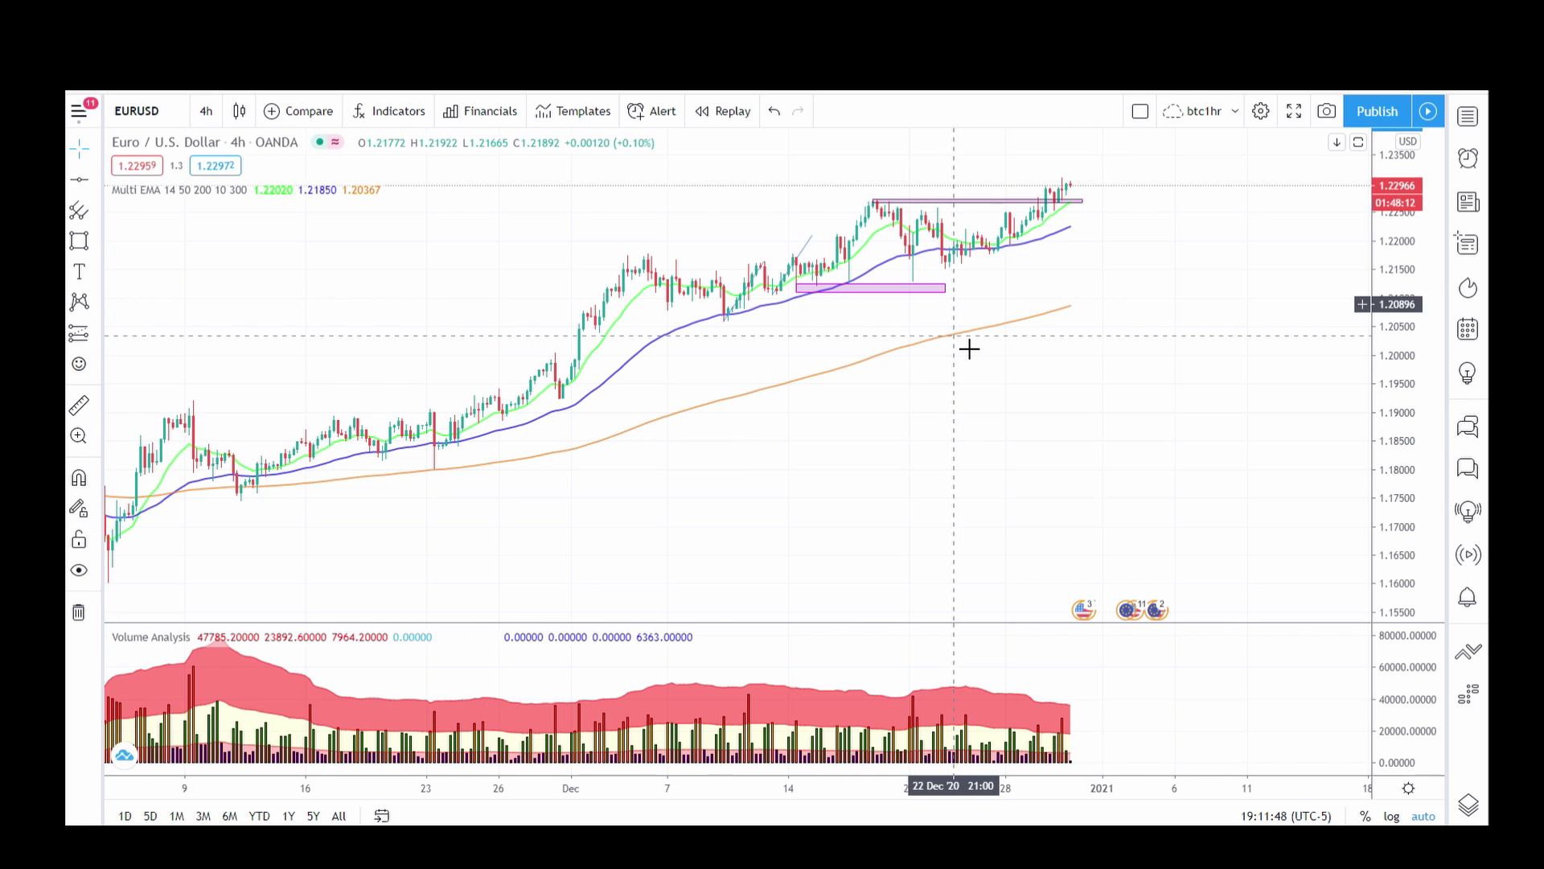
scroll(917, 345, left, 3)
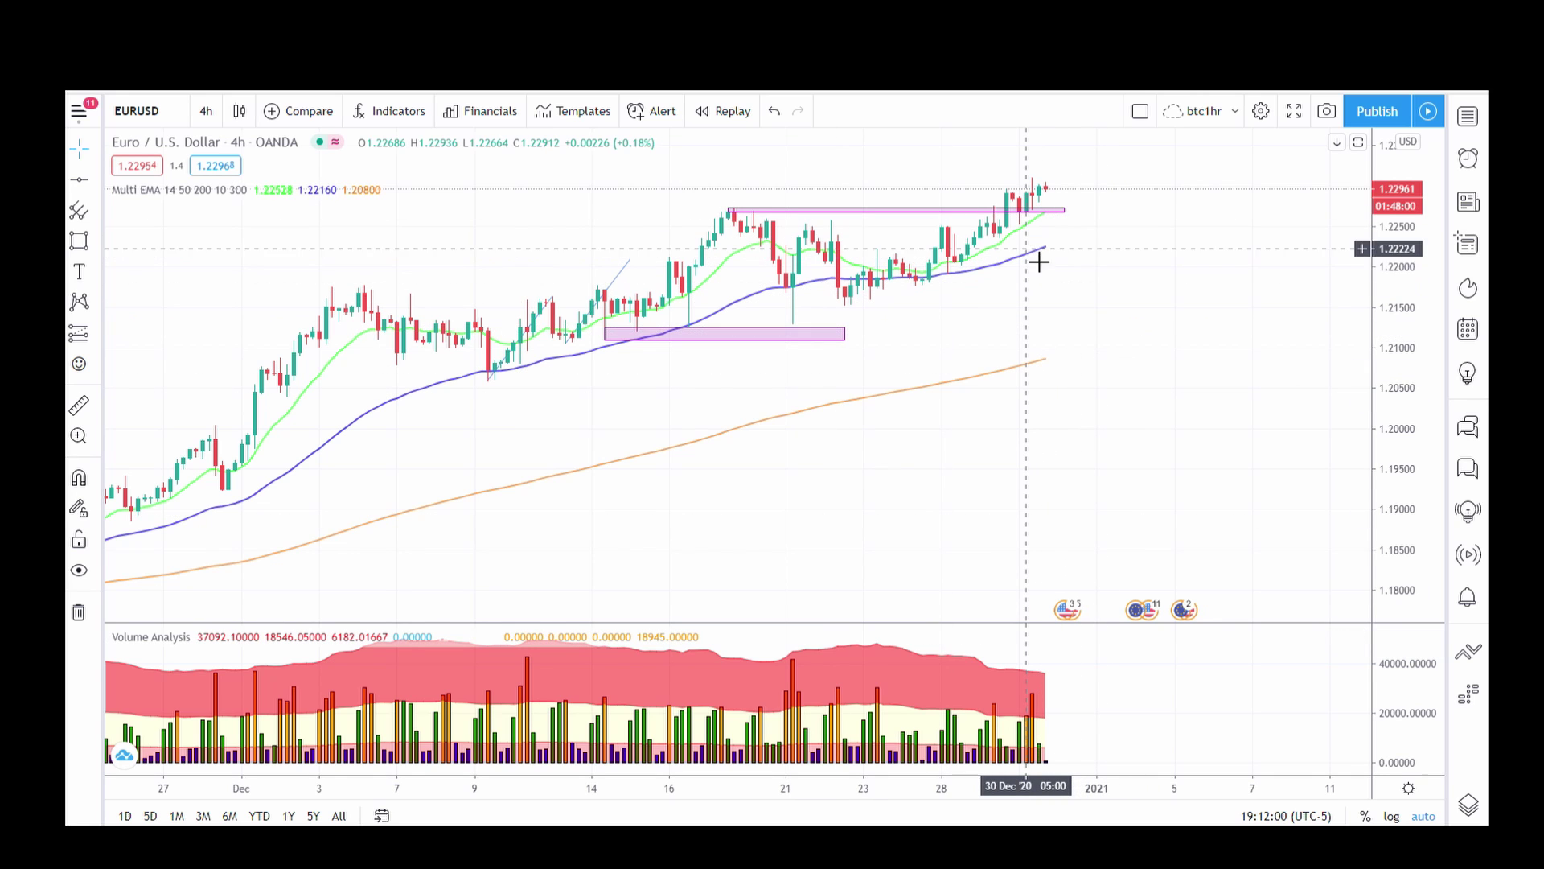
click(1040, 217)
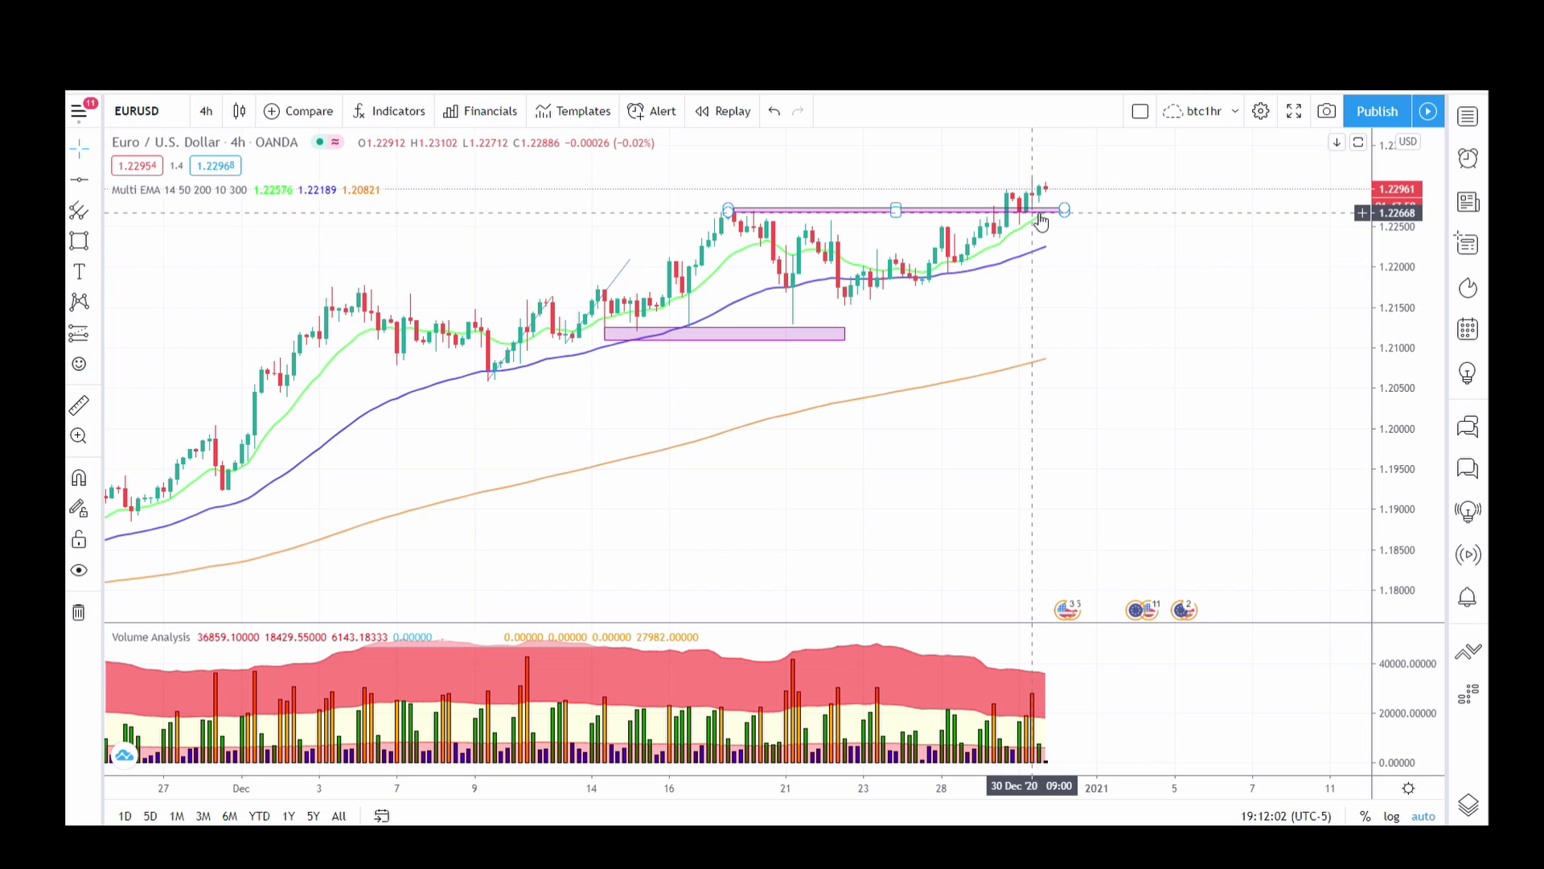